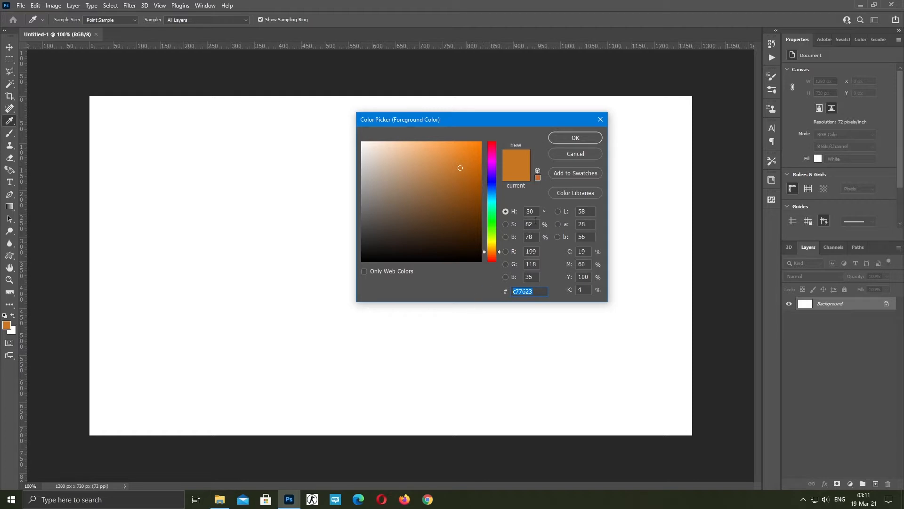
- Set the foreground colour to #c77623 and fill the Background layer with it
click(587, 138)
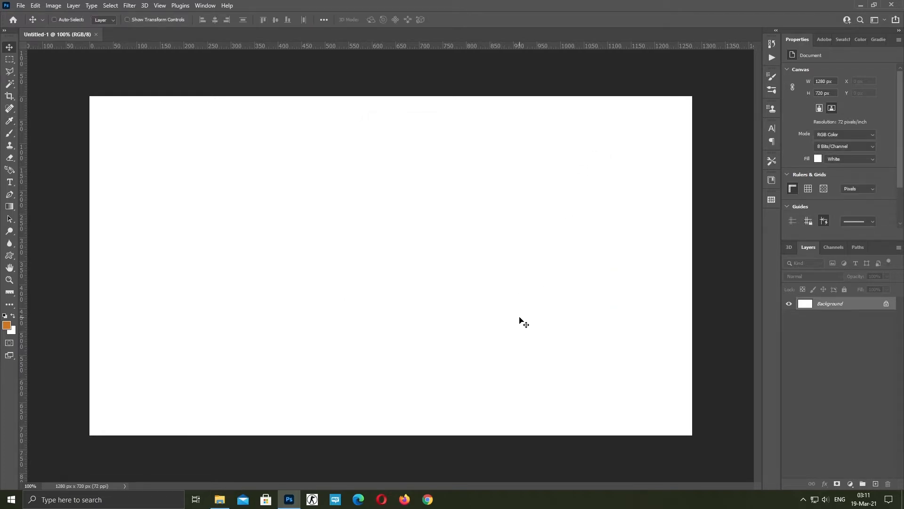
key(alt+Delete)
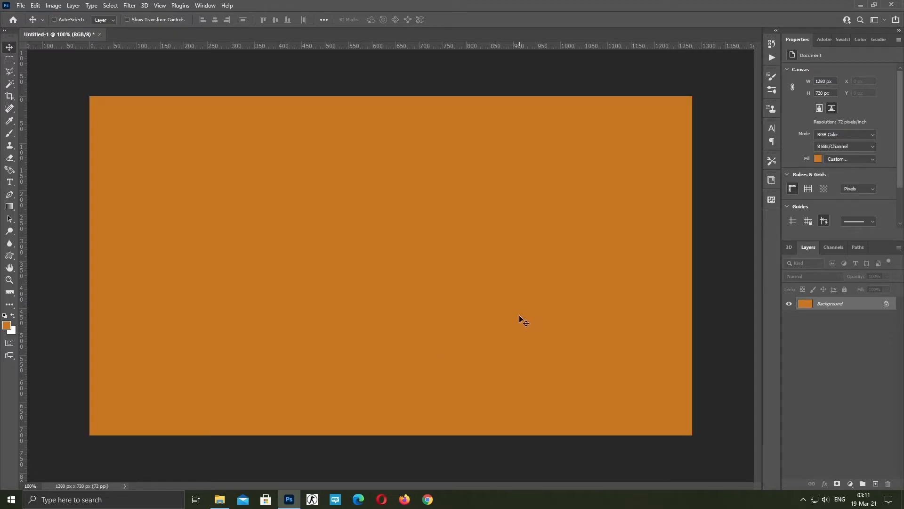
- Create a 3D sphere from the Background layer using the Sphere mesh preset
click(789, 247)
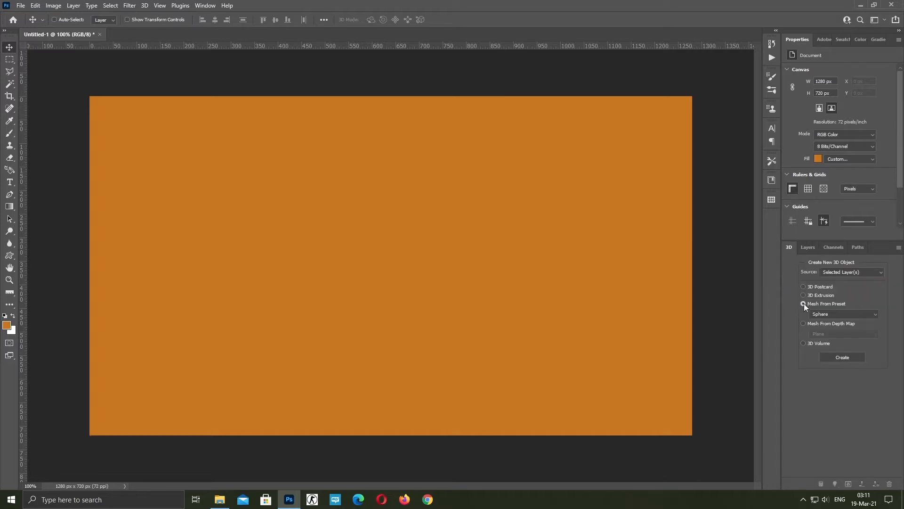
click(839, 318)
click(824, 386)
click(843, 357)
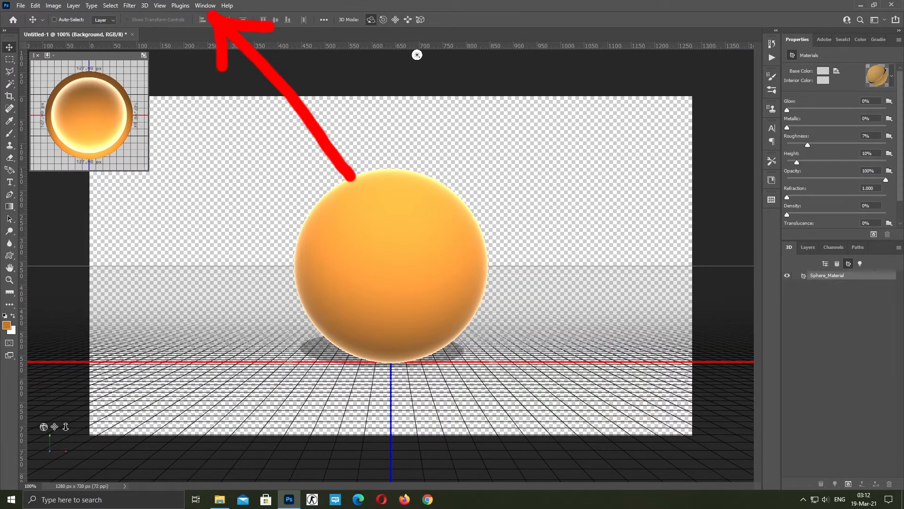
click(205, 6)
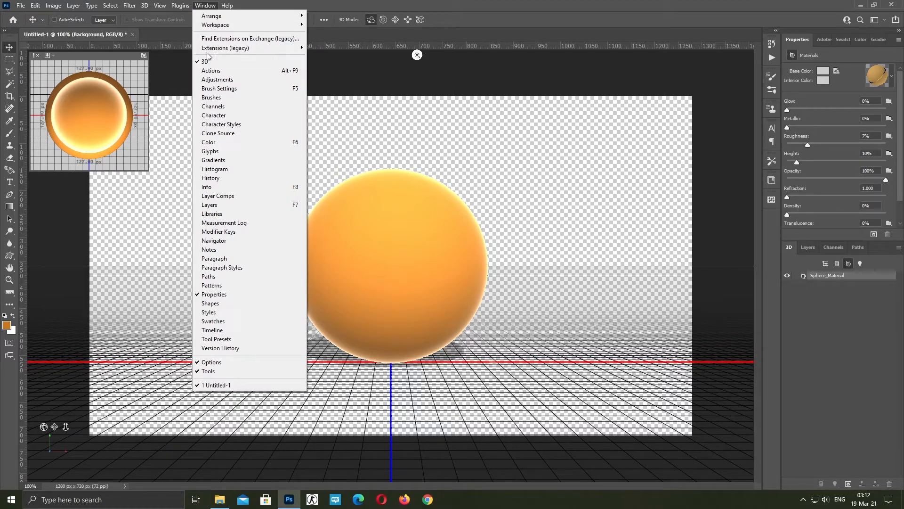
click(211, 6)
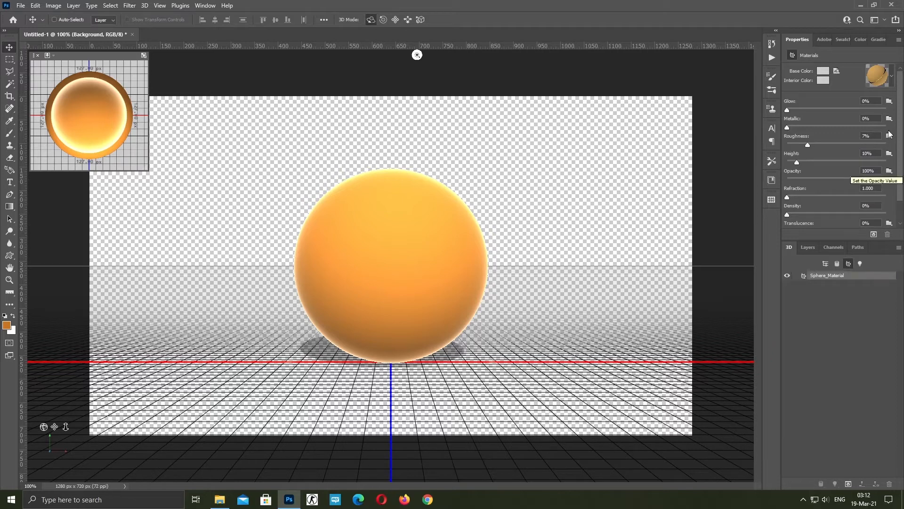
- Save the sphere's material as a new material preset named "Go"
click(893, 80)
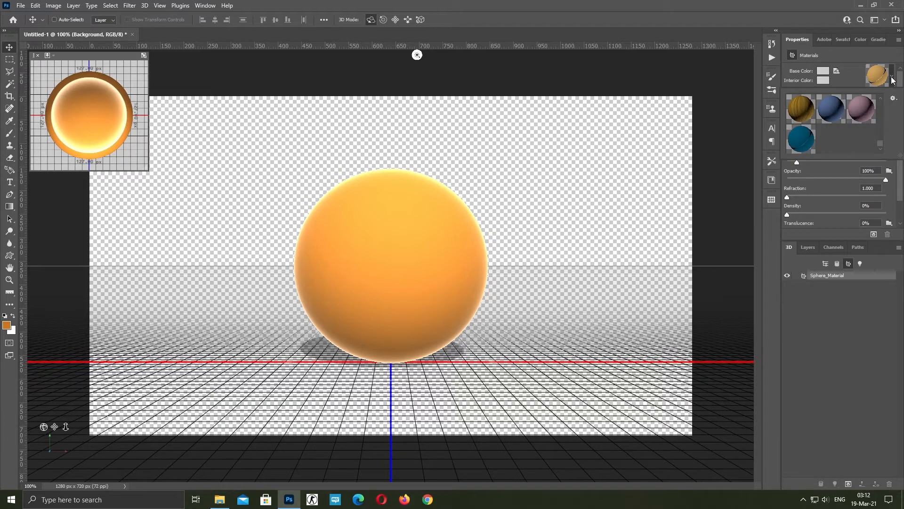
click(894, 99)
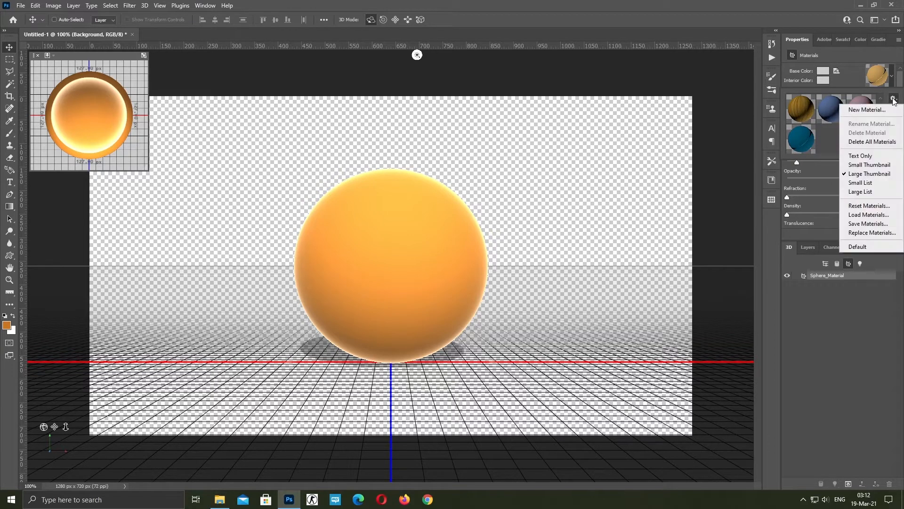
click(871, 110)
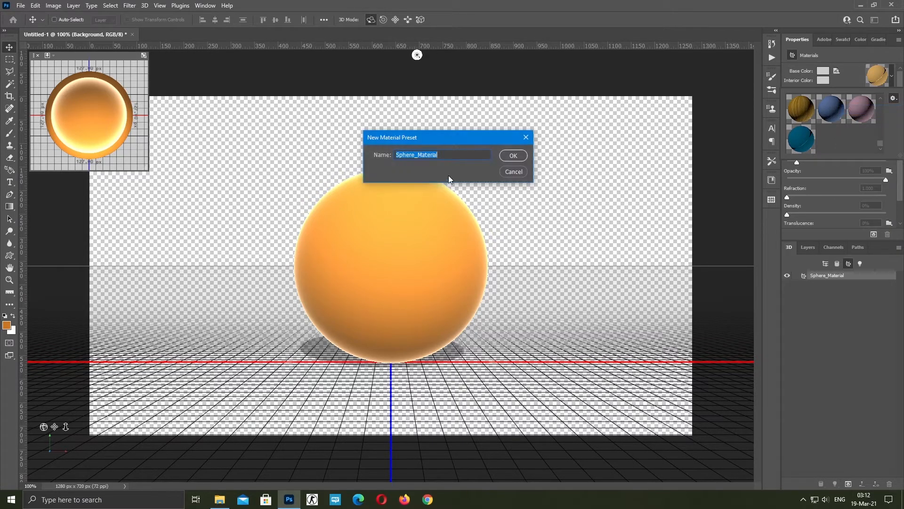
text(Go)
click(513, 155)
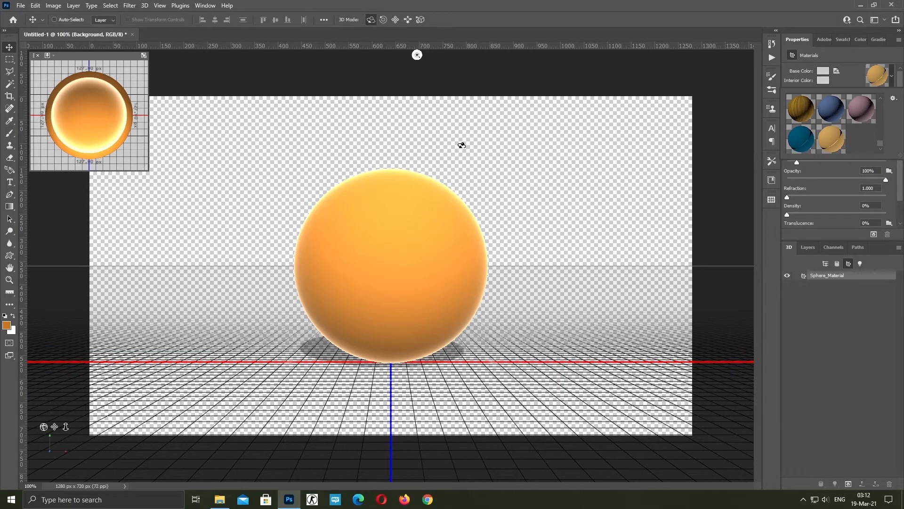
click(893, 78)
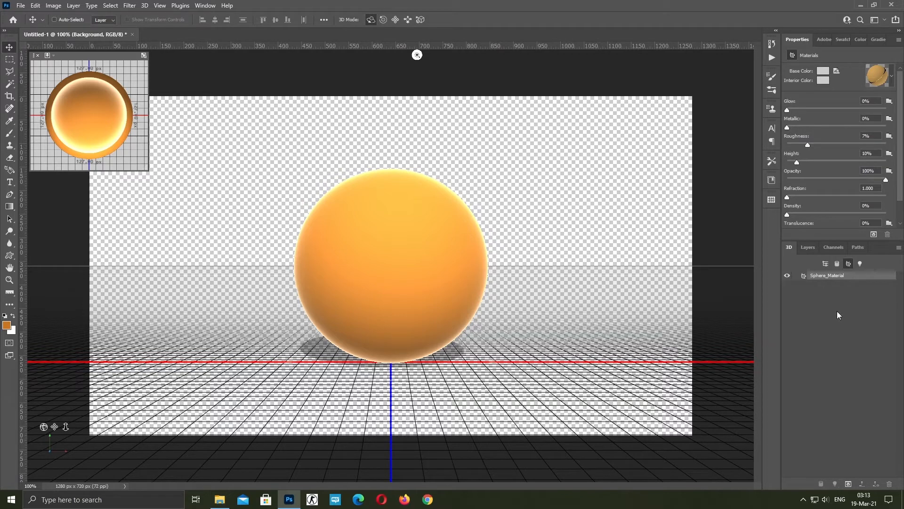
- Add a new empty layer and delete the Background layer that holds the 3D sphere
click(808, 248)
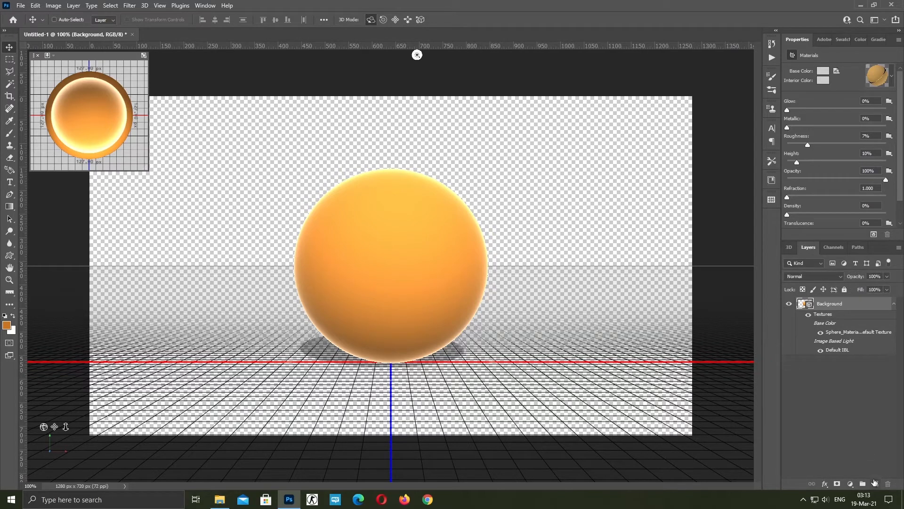
click(875, 484)
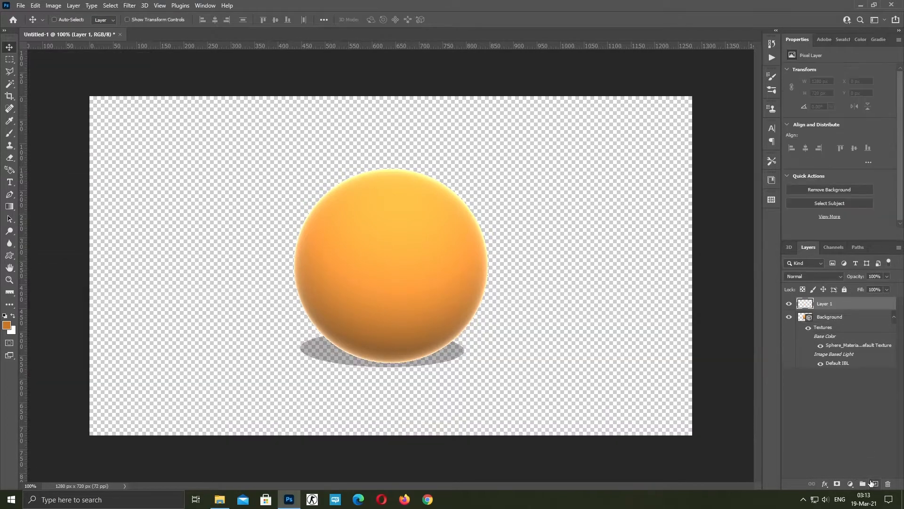
click(865, 316)
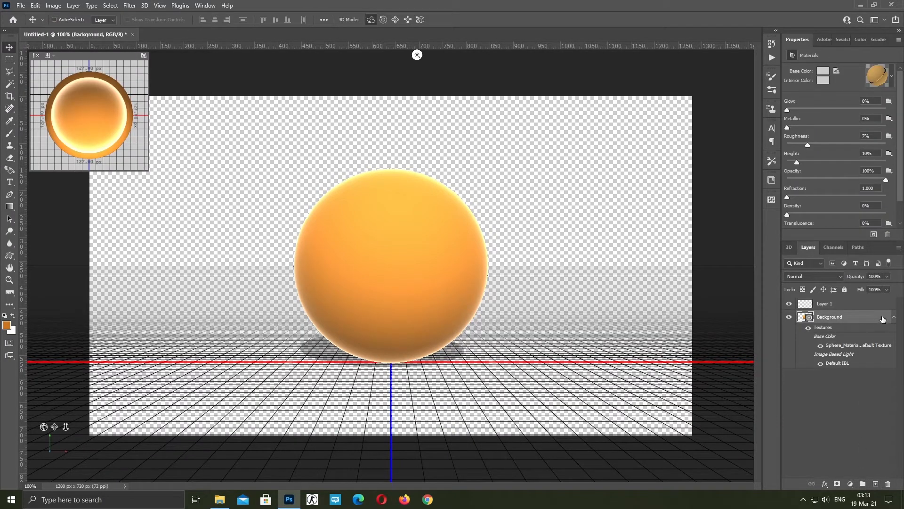
drag(883, 319, 888, 484)
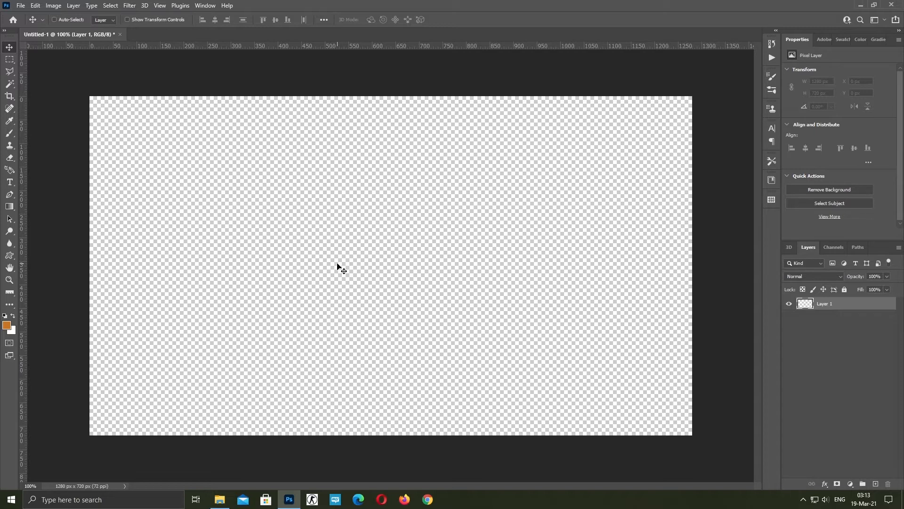
- Add the number 1 in Source Code Pro Black on the right half of the canvas and shift it down fully into view
key(t)
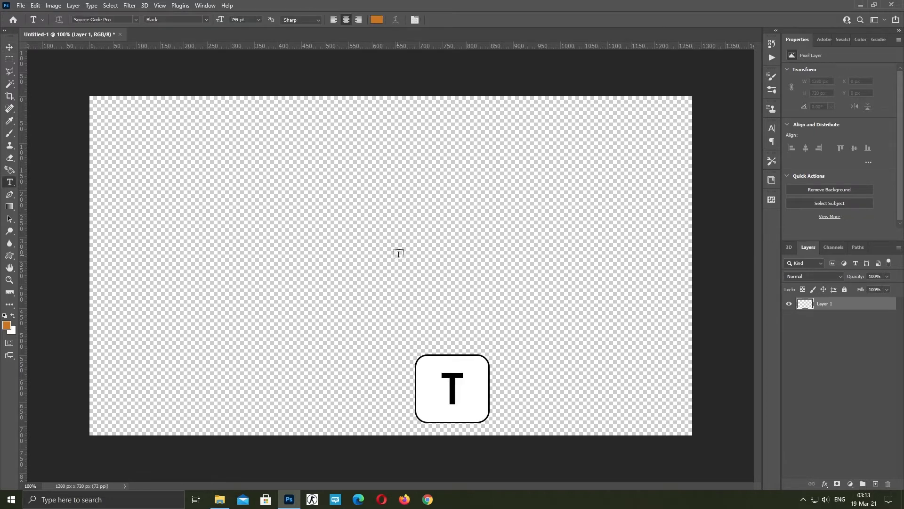
click(532, 253)
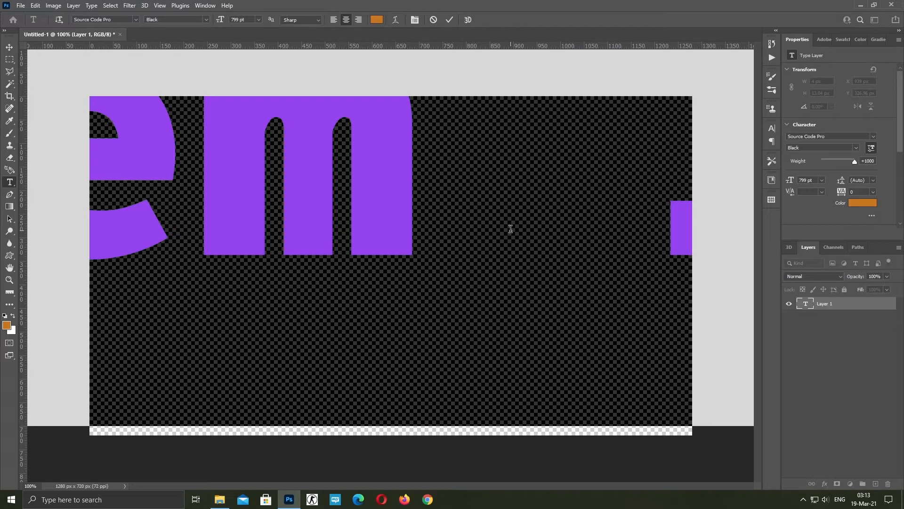
text(!)
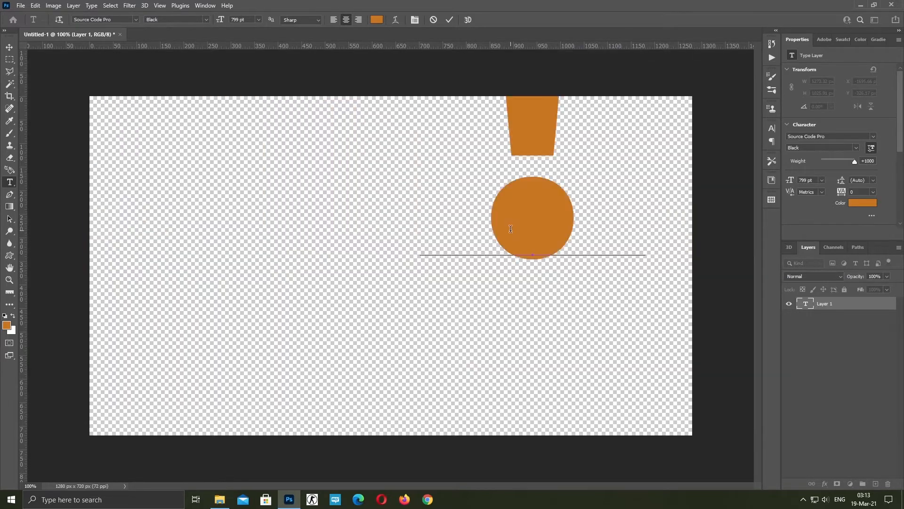
key(BackSpace)
text(l)
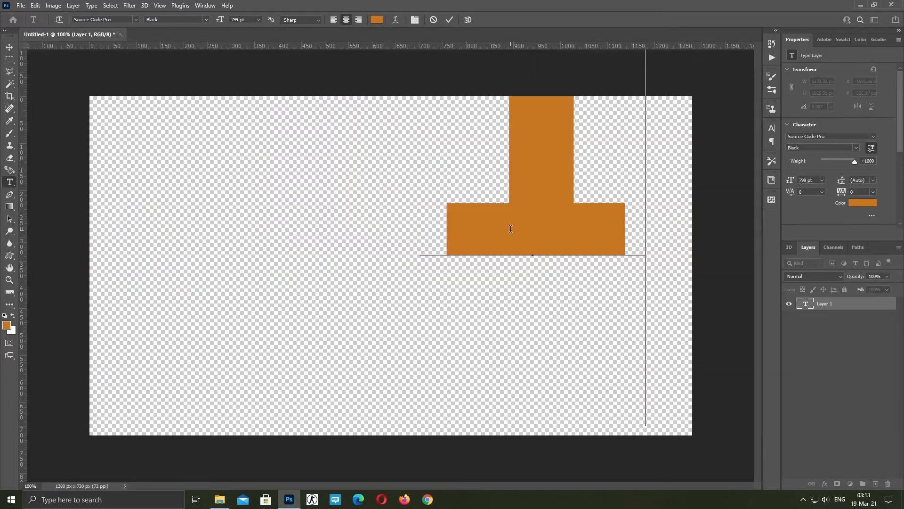
drag(378, 201, 402, 325)
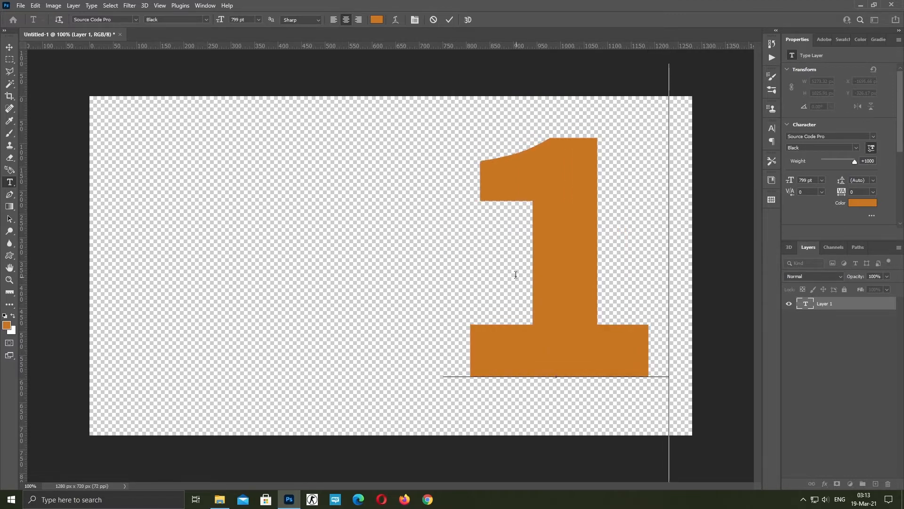
- Enlarge the number 1 to 906 pt and commit the text
key(ctrl+a)
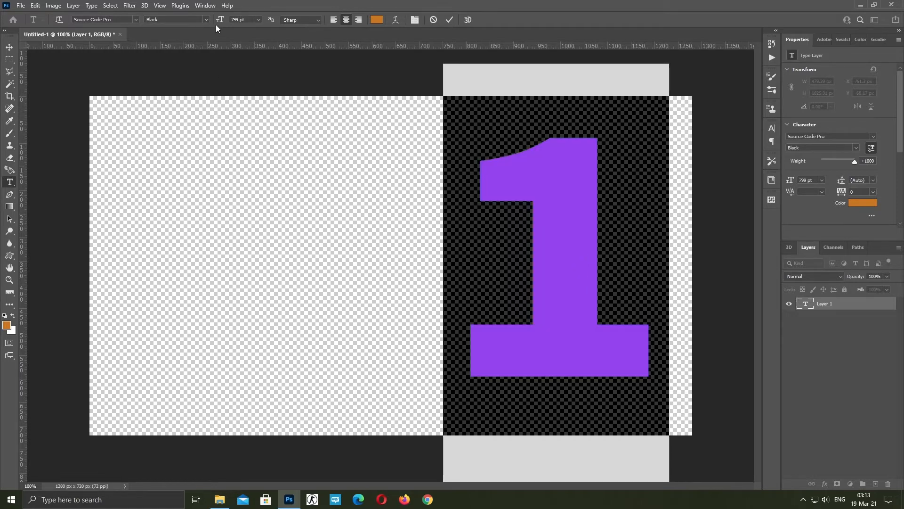
drag(220, 20, 274, 19)
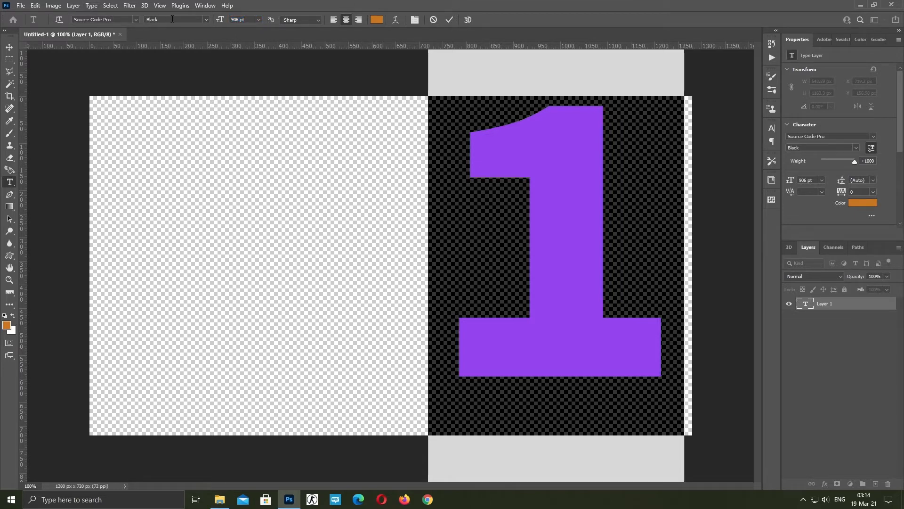
click(450, 19)
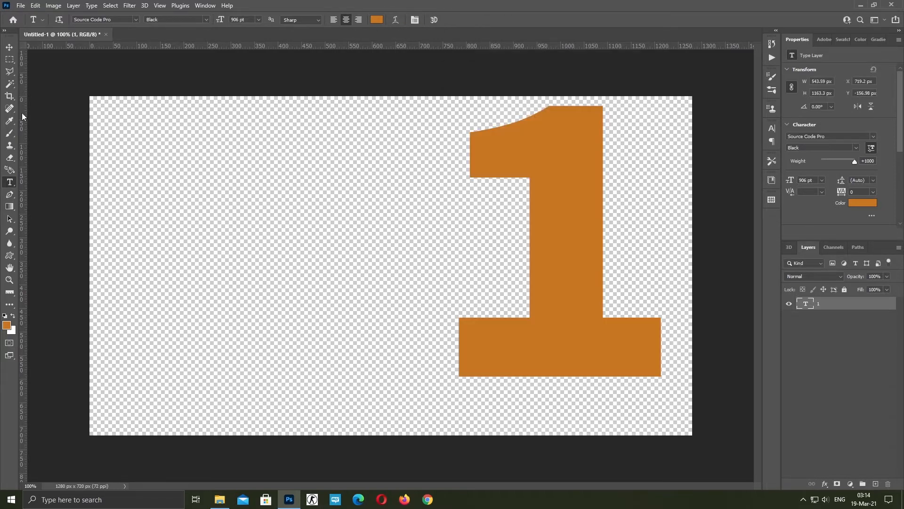
- Move the number 1 slightly down to about Y -122 px and rasterize its type layer
key(v)
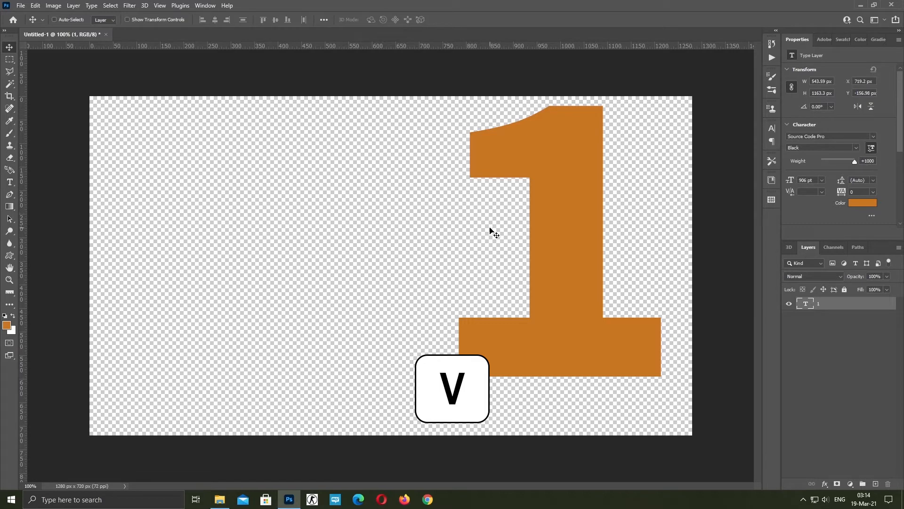
drag(563, 225, 565, 240)
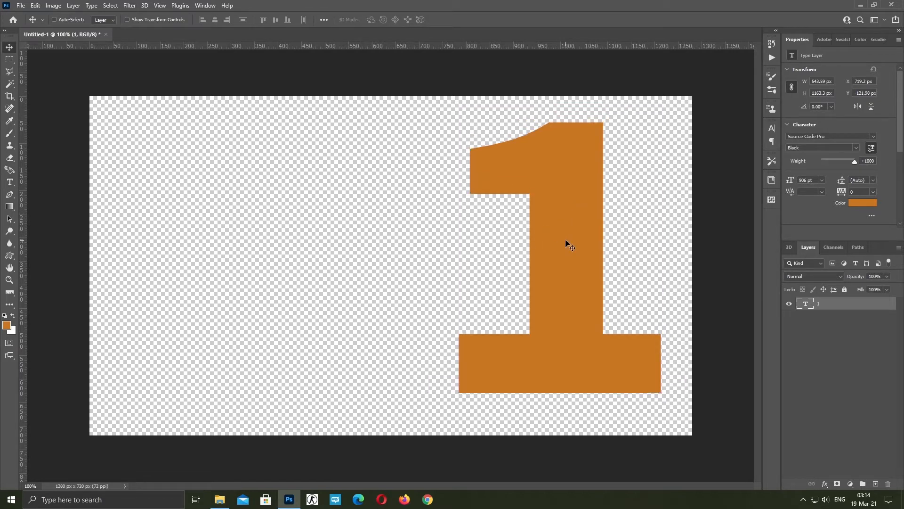
right_click(852, 304)
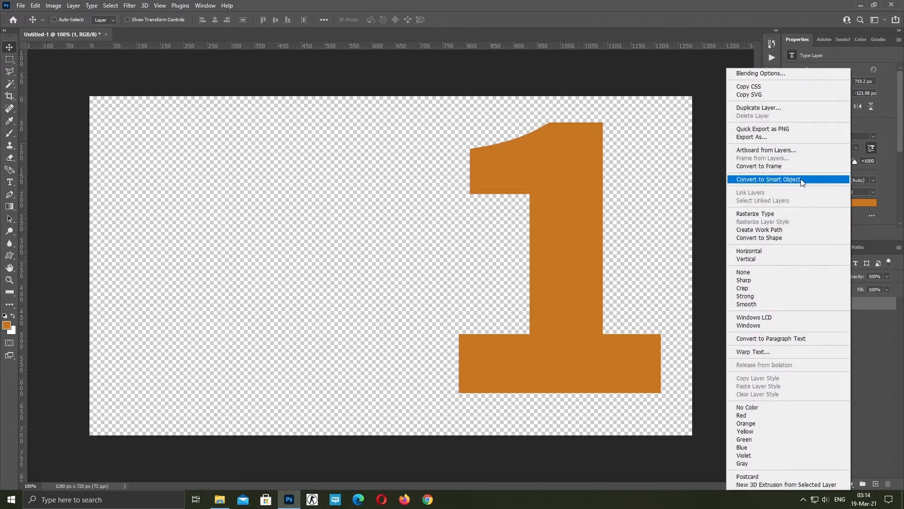
click(745, 214)
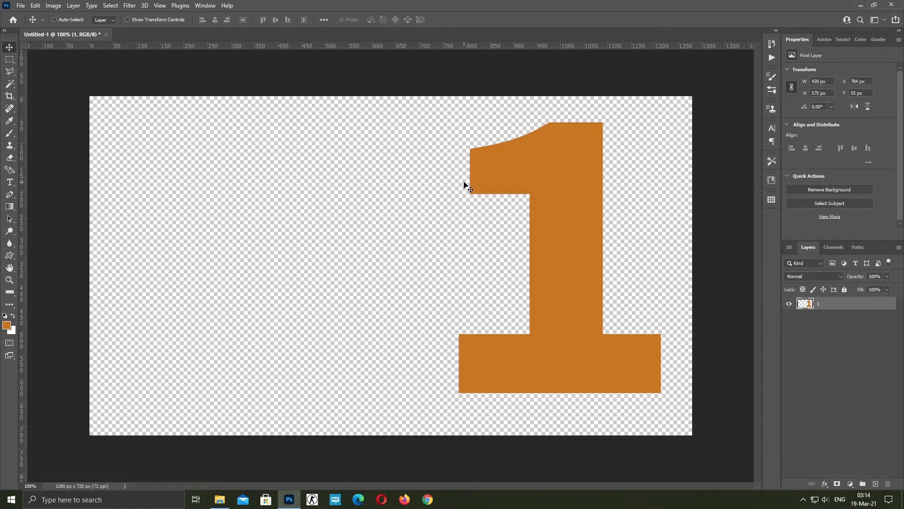
- Place a vertical guide at the left edge of the number's upper arm and delete the part of the base extending past it
drag(25, 144, 470, 201)
scroll(470, 167, up, 2)
scroll(472, 198, up, 4)
scroll(468, 202, down, 8)
scroll(447, 318, up, 2)
scroll(447, 322, up, 1)
key(m)
drag(437, 325, 485, 419)
drag(437, 325, 485, 447)
key(Delete)
click(402, 213)
- Fill a rectangular selection over the lower part of the number's upper arm with the foreground colour, deselect it, and remove the guide
drag(566, 166, 484, 201)
key(alt+BackSpace)
key(ctrl+d)
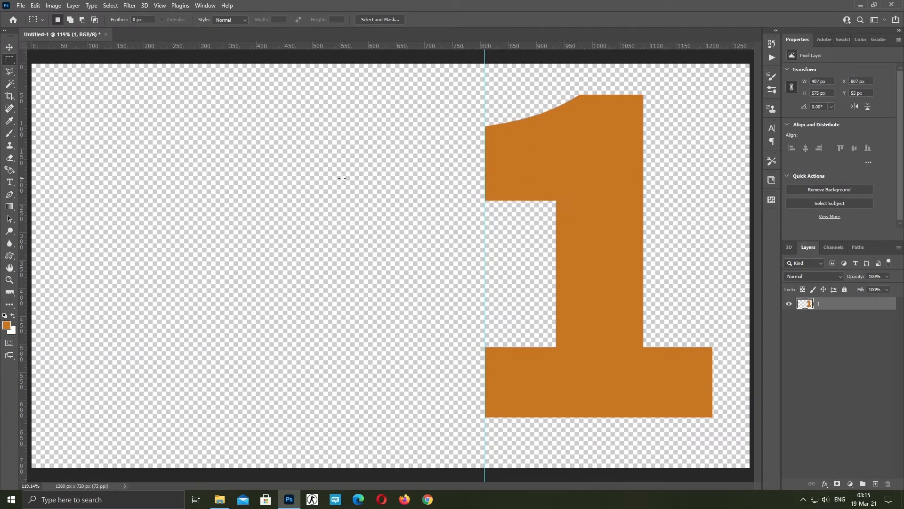
click(10, 48)
drag(484, 111, 23, 99)
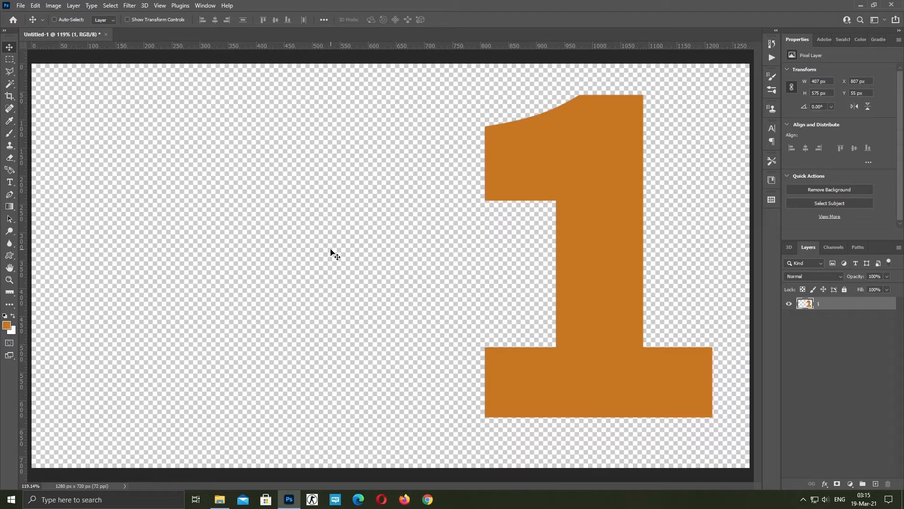
- Make a circular selection about 421 px wide on the empty left side of the canvas and fill it with the foreground orange
click(11, 62)
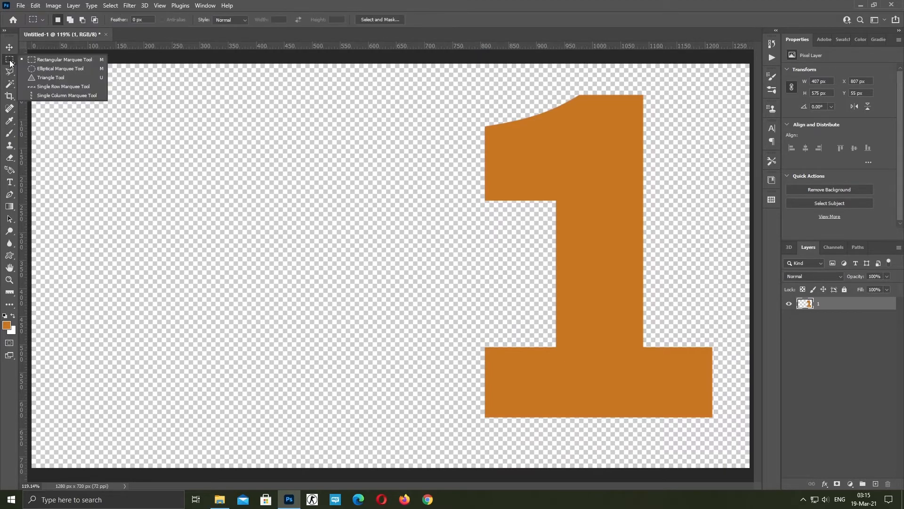
click(47, 69)
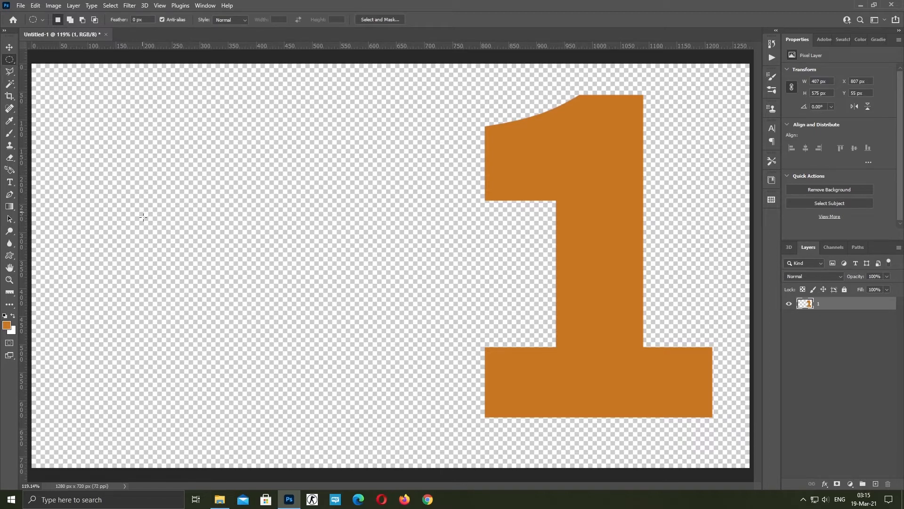
key(alt+shift)
drag(226, 249, 384, 367)
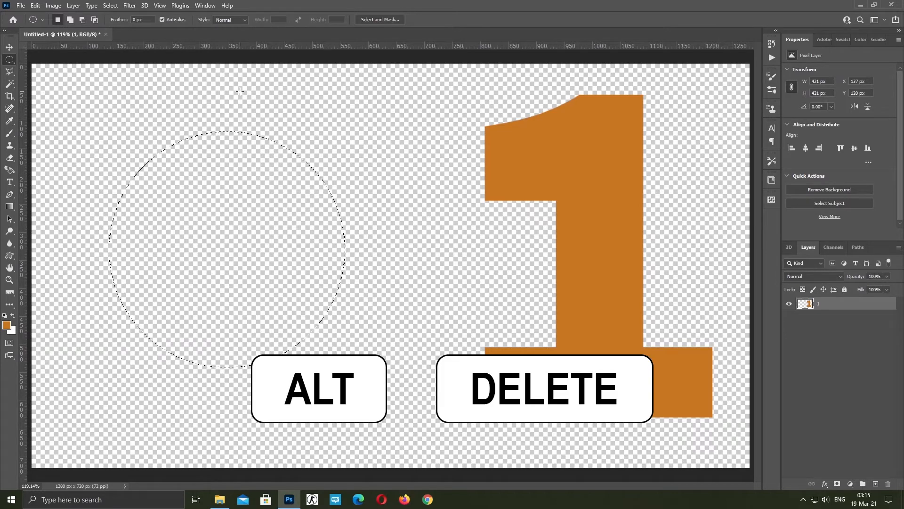
key(alt+Delete)
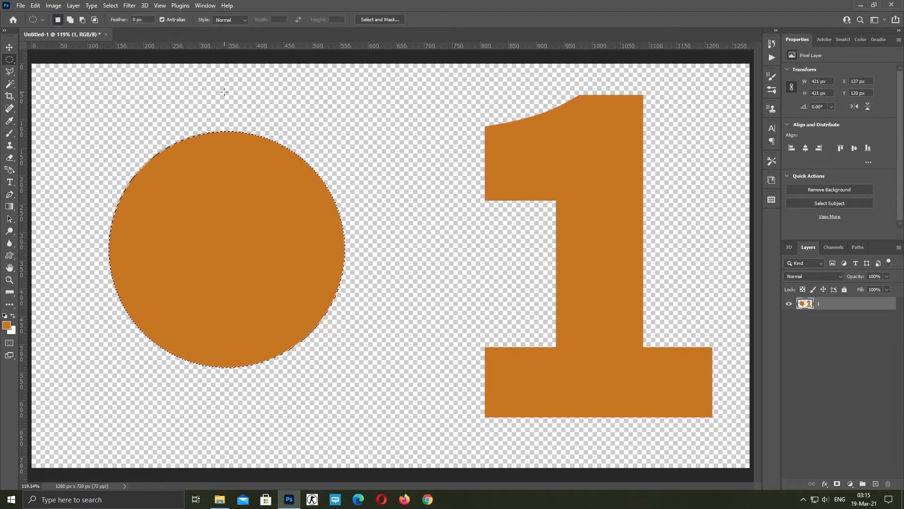
- Switch to the Move tool and load the outlines of both the circle and the number 1 as a selection from layer 1
key(v)
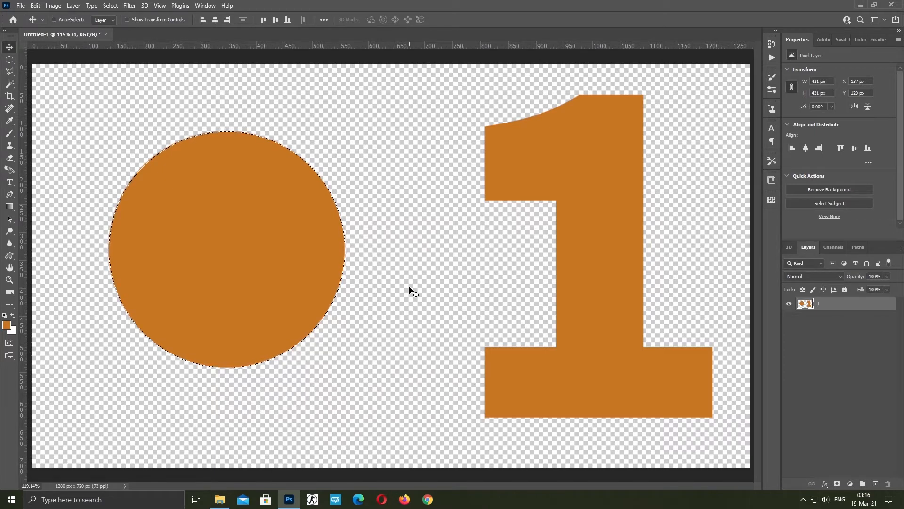
key(ctrl)
ctrl+click(804, 303)
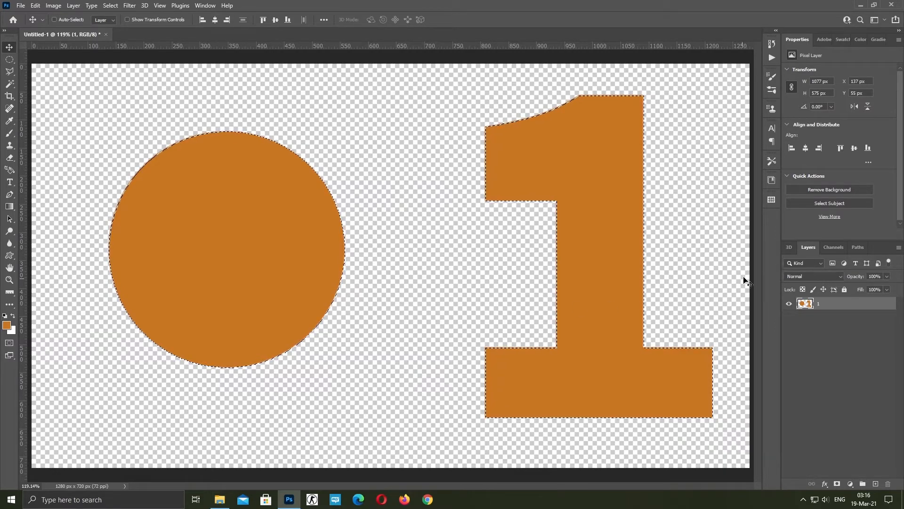
- Create a 3D Extrusion from the selected layer containing the circle and number 1, and select the resulting mesh
click(788, 250)
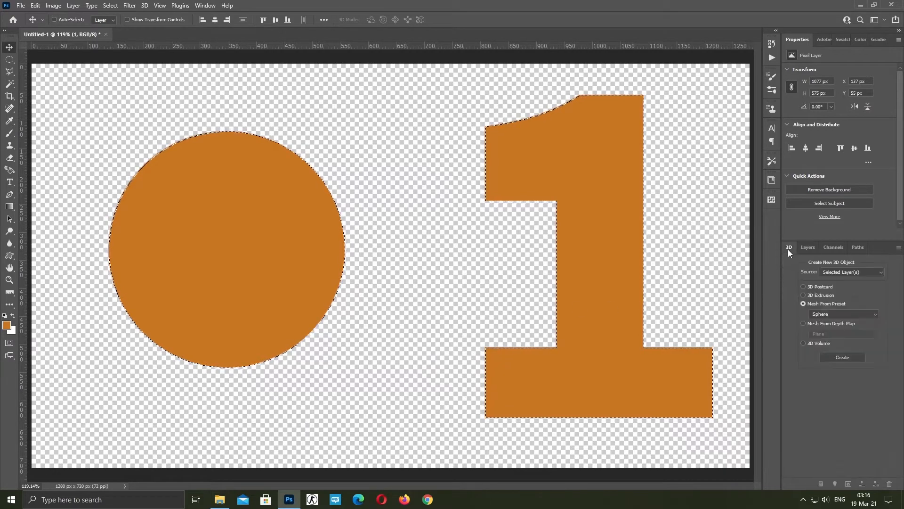
click(803, 295)
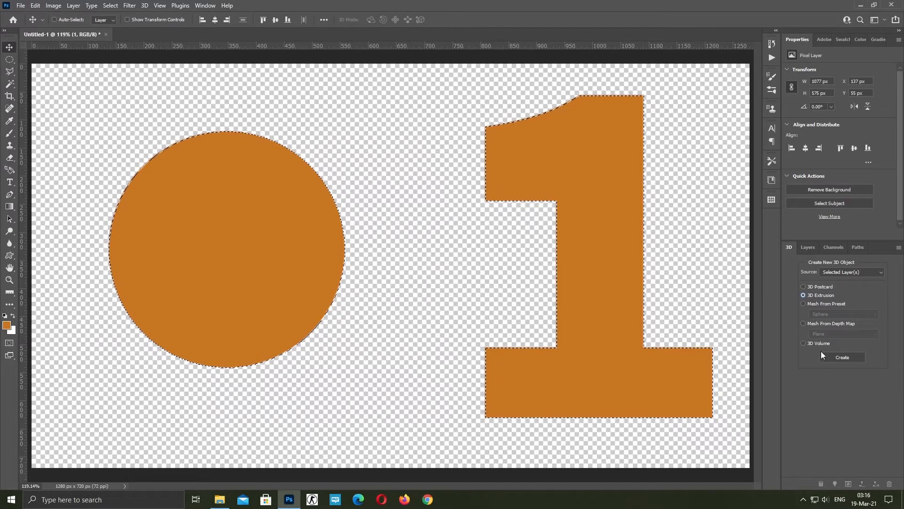
click(843, 358)
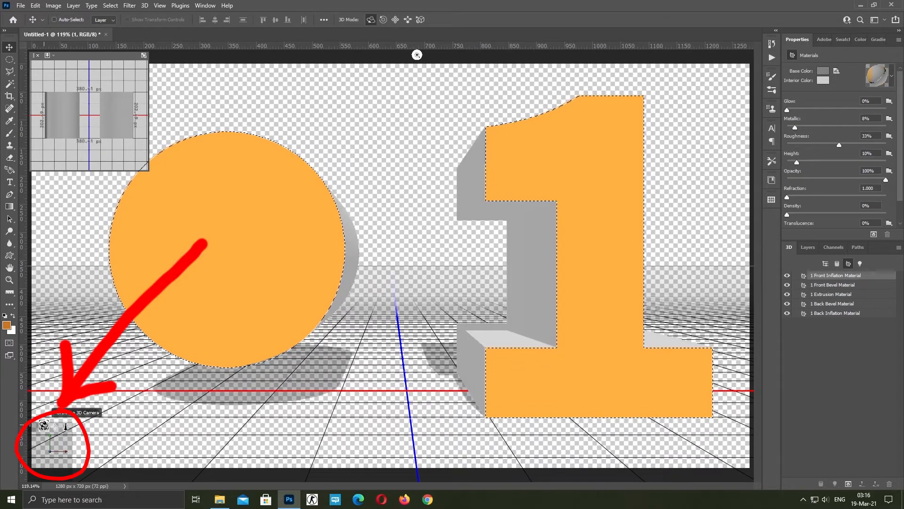
drag(44, 426, 15, 426)
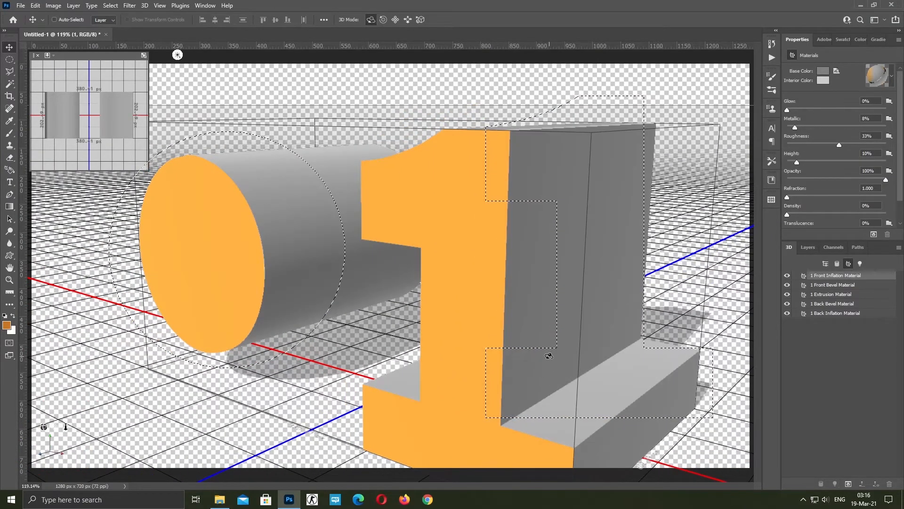
click(583, 339)
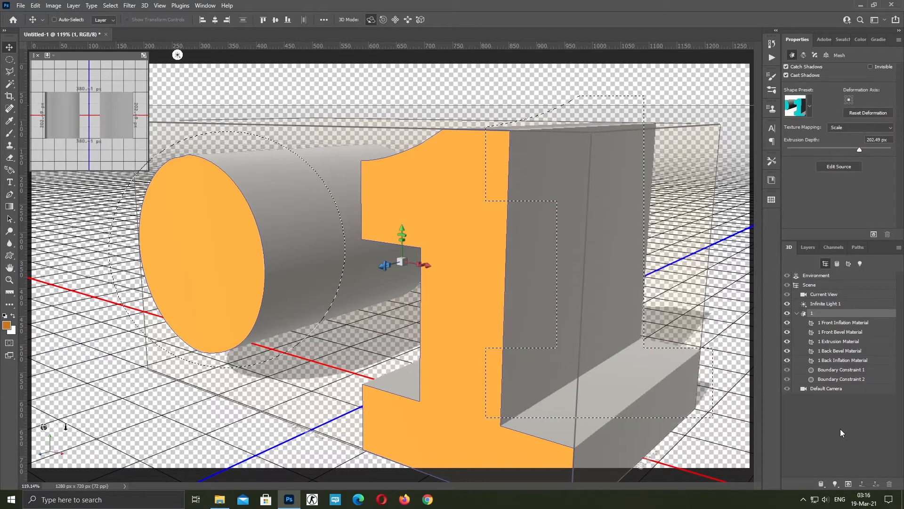
- Clear the selection outline and turn off the shadow of the infinite light
key(ctrl+d)
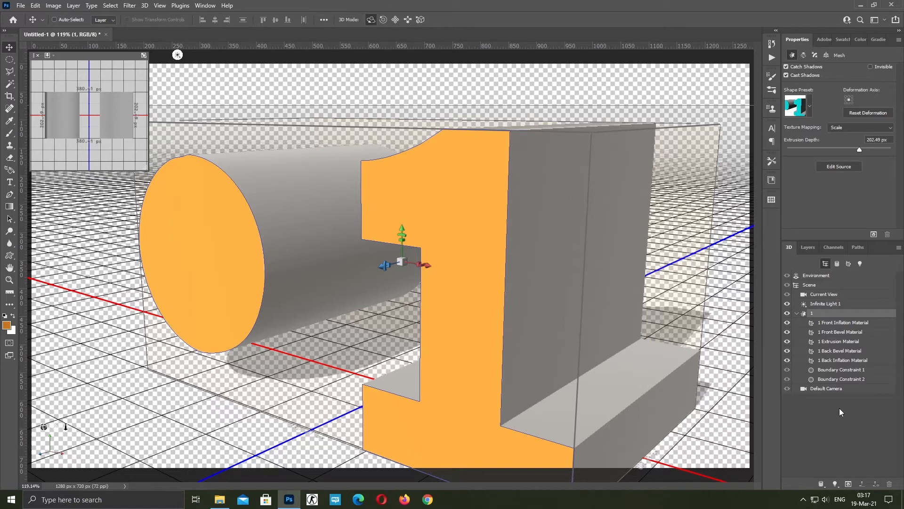
click(860, 265)
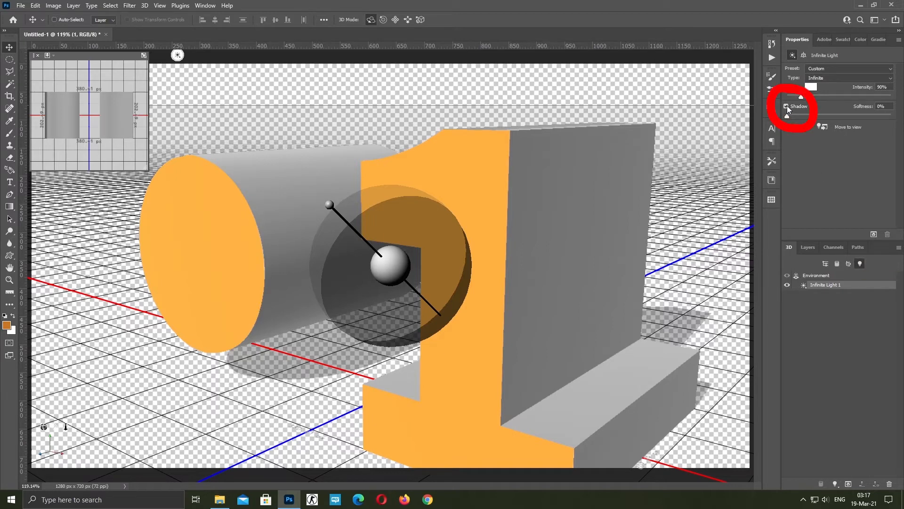
click(787, 106)
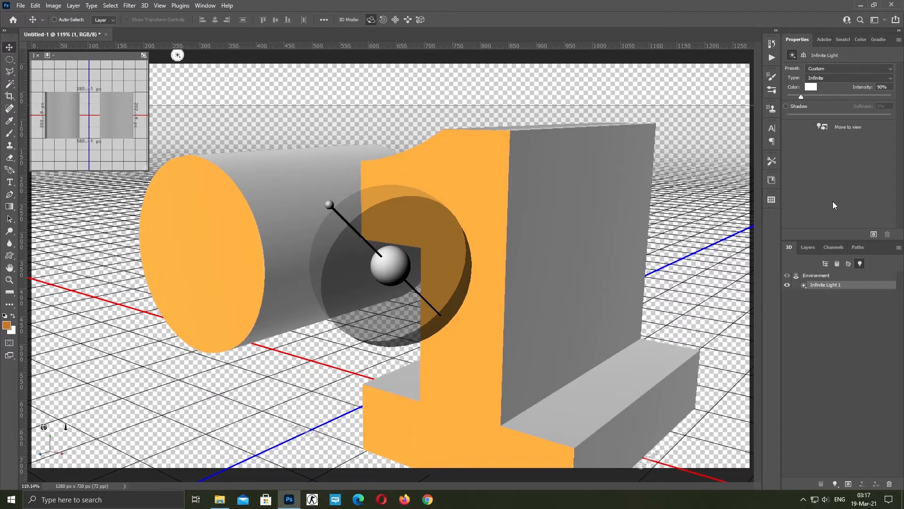
- Reduce the extrusion depth of the combined circle and number 1 mesh to about 53.86 px
click(826, 264)
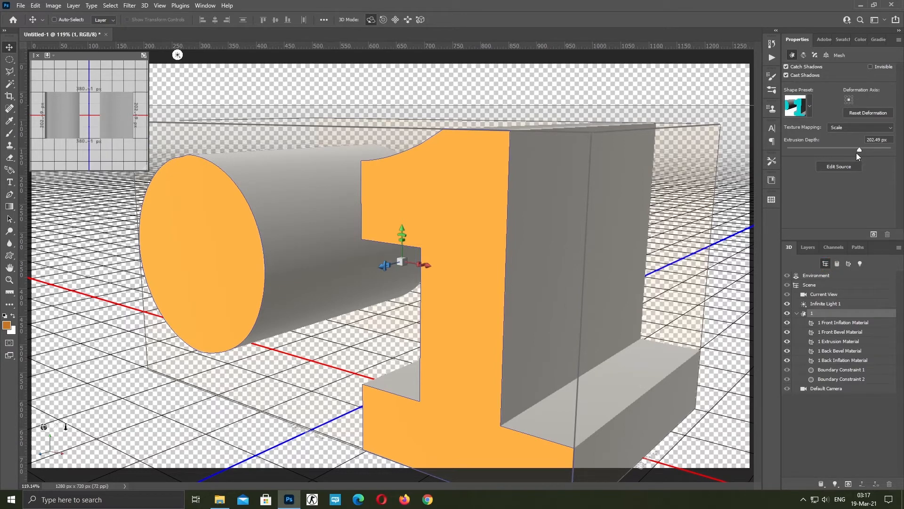
drag(860, 148, 846, 149)
drag(27, 426, 67, 424)
drag(847, 150, 846, 151)
drag(44, 427, 65, 430)
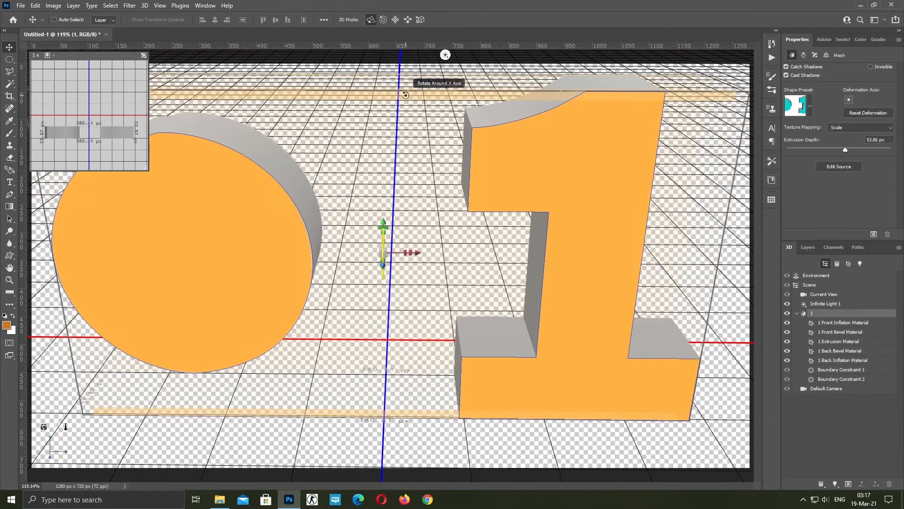
- Split the extrusion so the circle and the number 1 become separate 3D objects
click(144, 5)
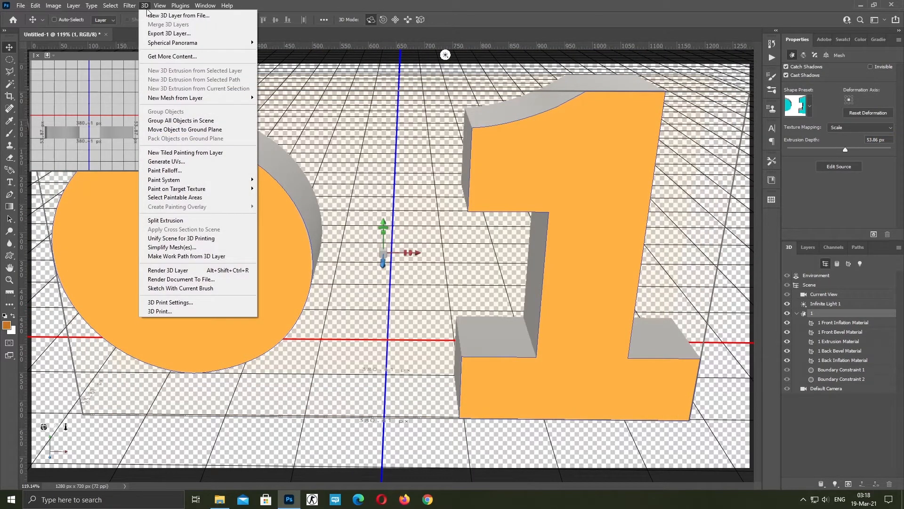
click(168, 221)
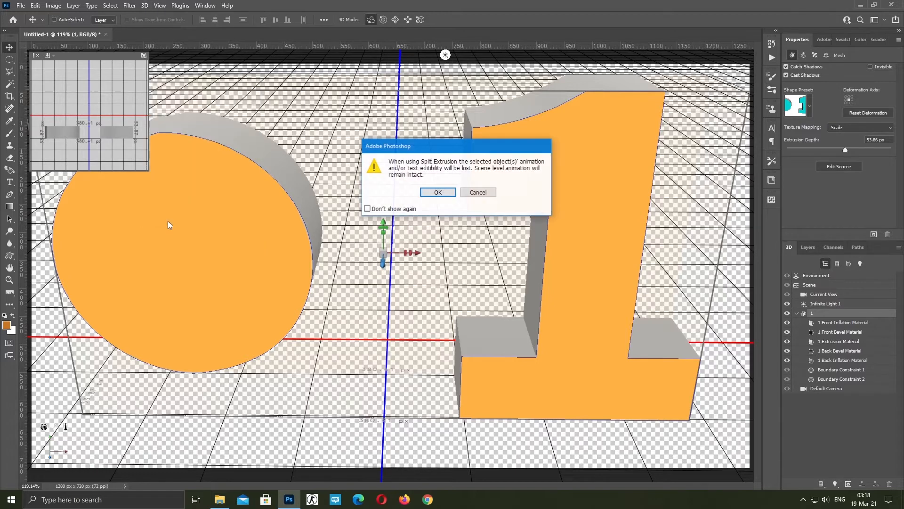
click(437, 192)
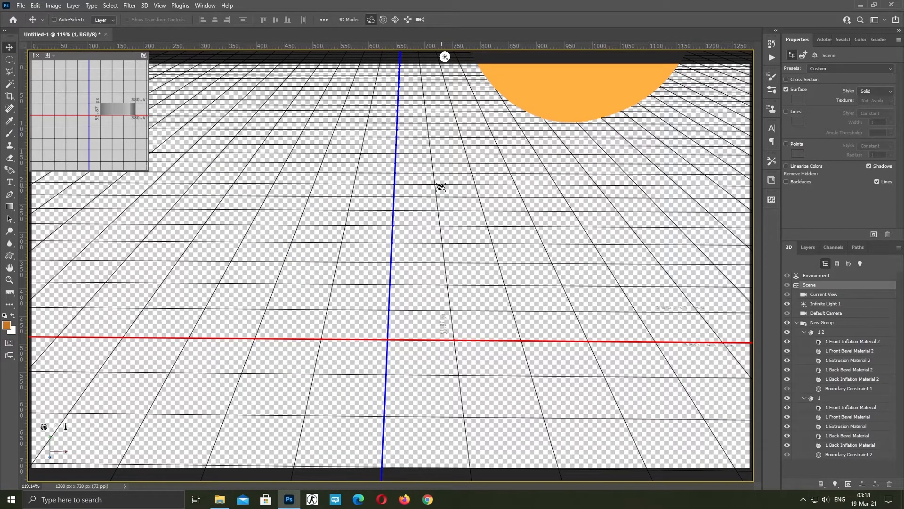
drag(65, 427, 74, 327)
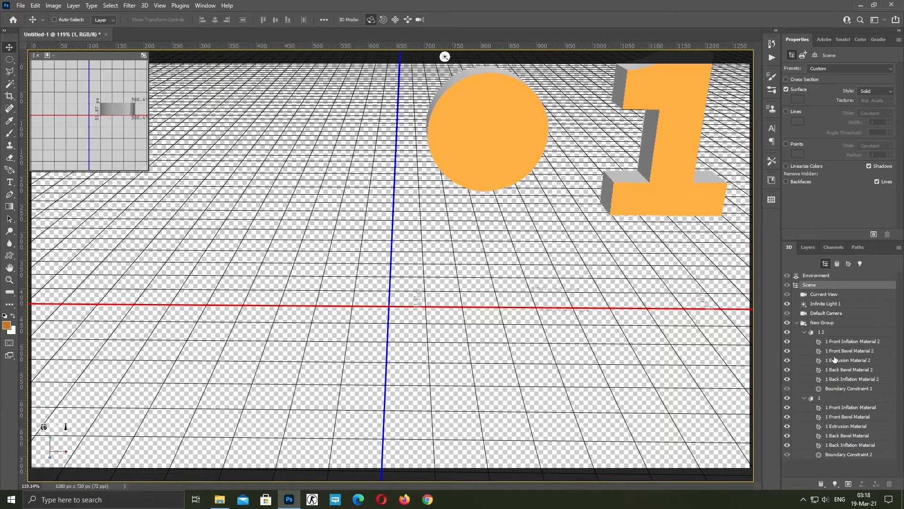
- Select the number 1 mesh and reset its position coordinates to the scene origin
click(811, 399)
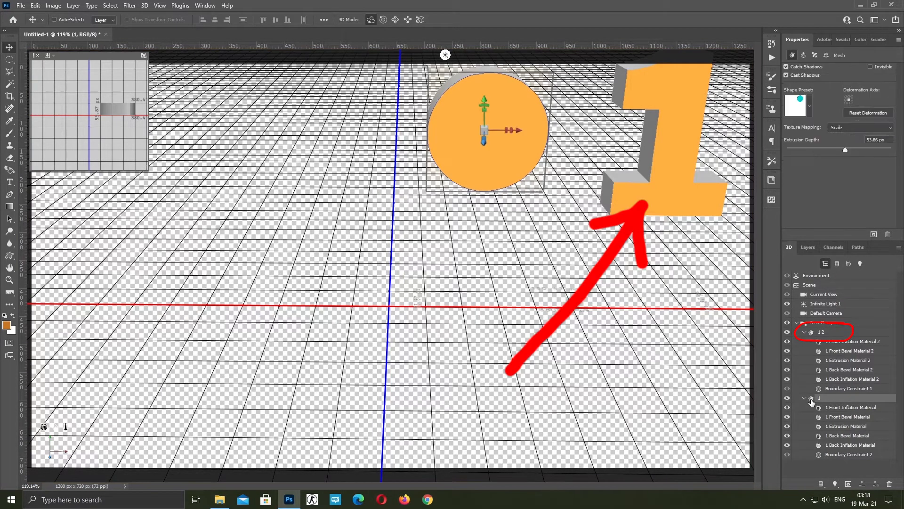
click(811, 334)
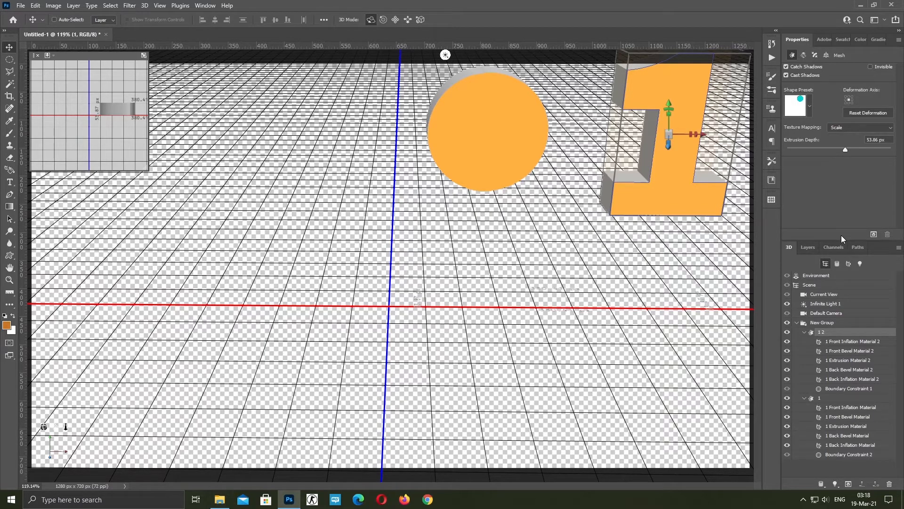
click(827, 55)
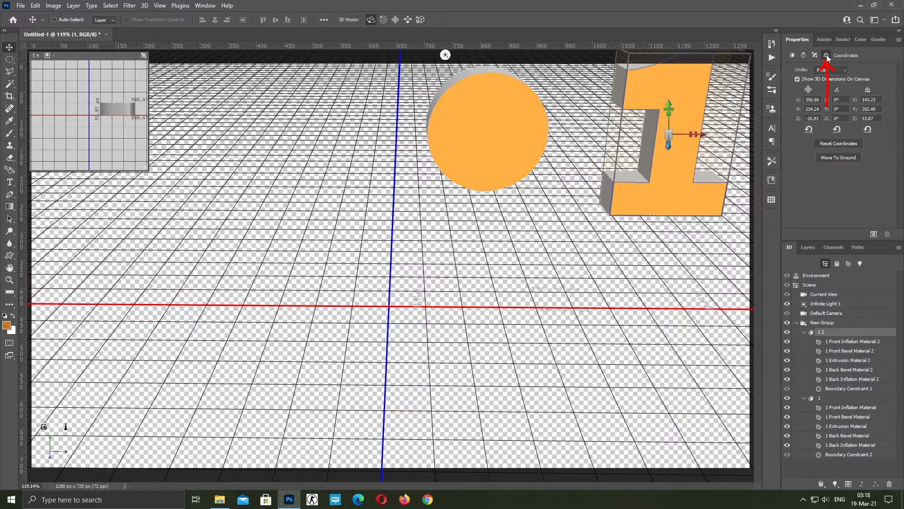
click(809, 130)
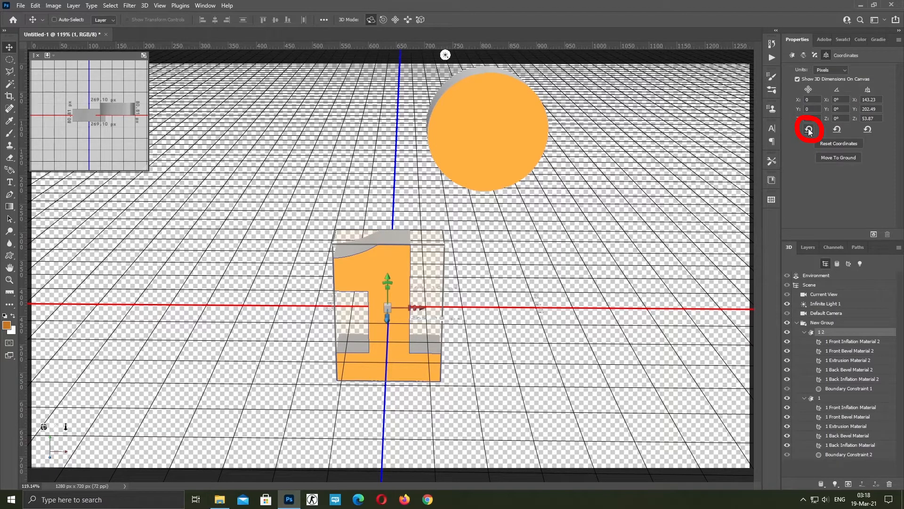
- Reset the circle mesh's position to the origin and set its X rotation to 90° so it lies flat
click(812, 399)
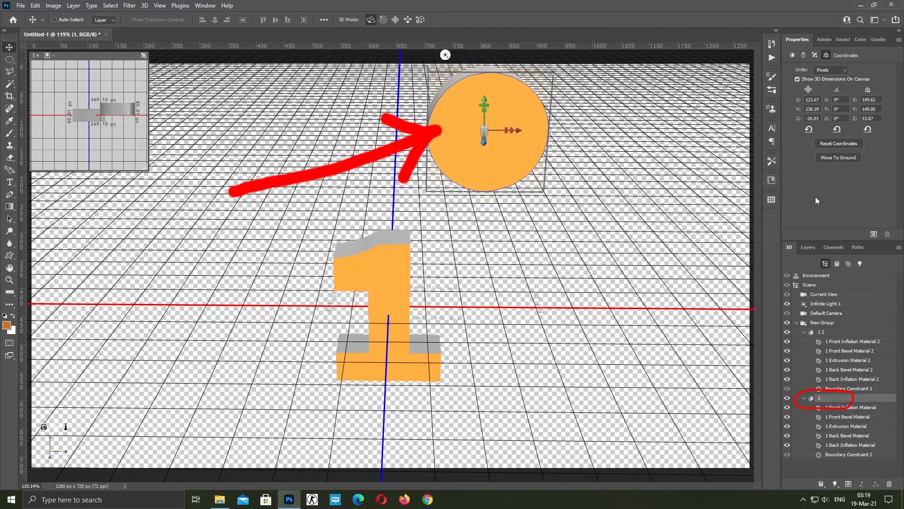
click(808, 130)
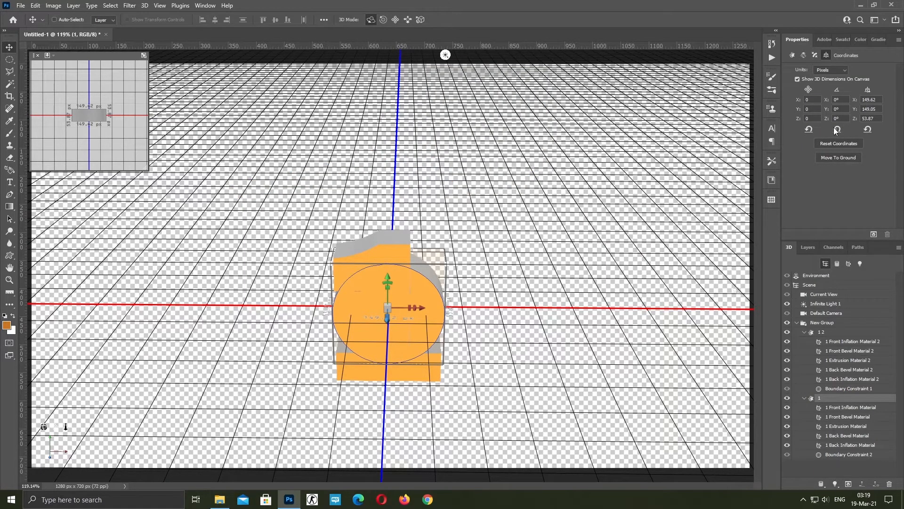
click(835, 100)
text(90)
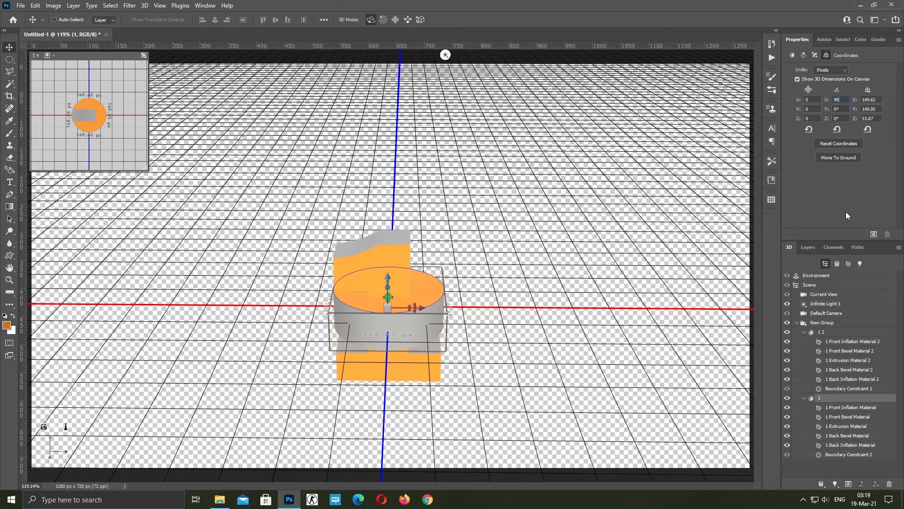
key(Return)
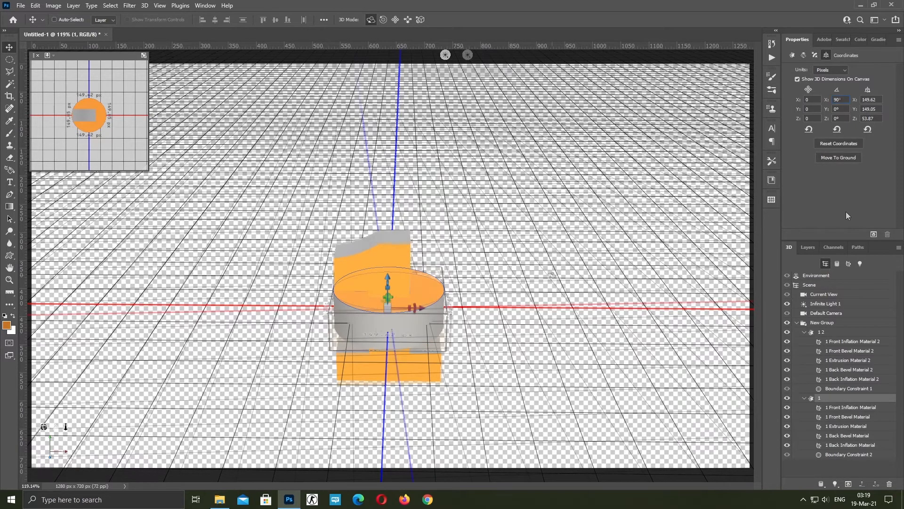
- Raise the number 1 along its vertical axis to about Y 242 px, above the flat disc
click(812, 334)
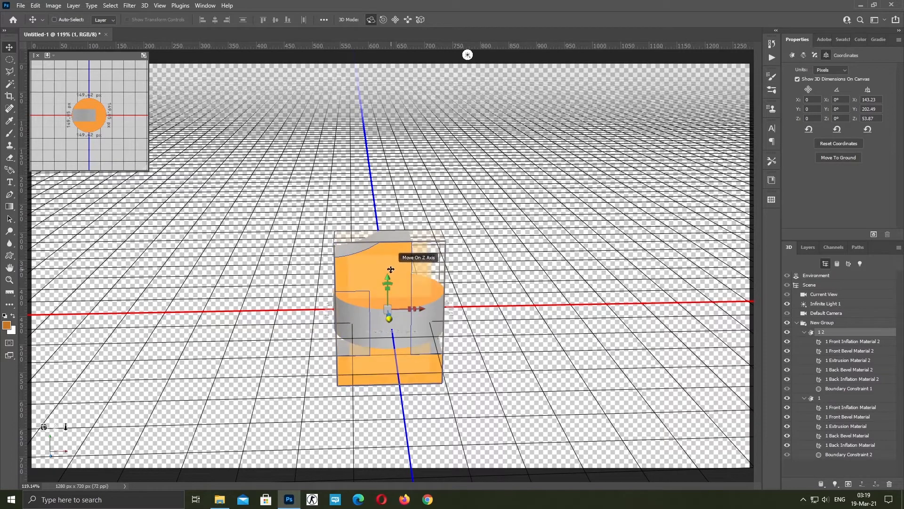
drag(388, 275, 384, 175)
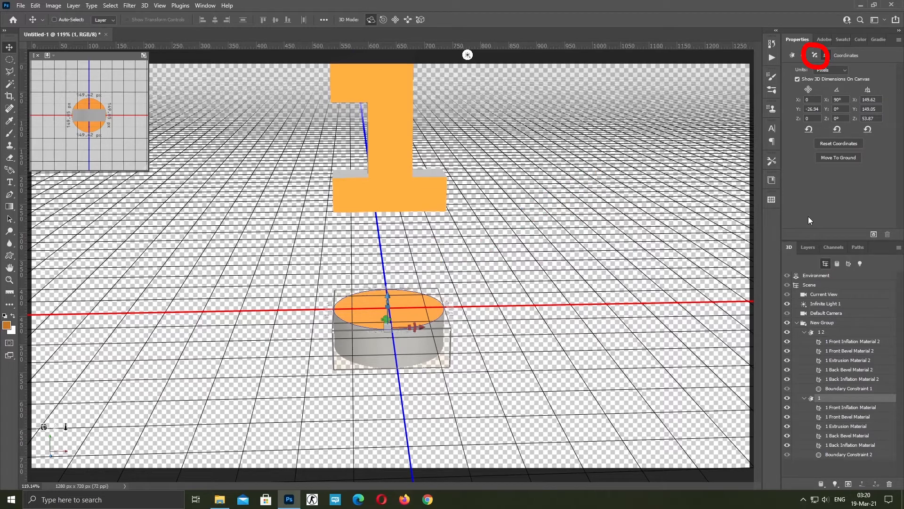
- Set the bevel width of the disc's front cap to 3%
click(814, 56)
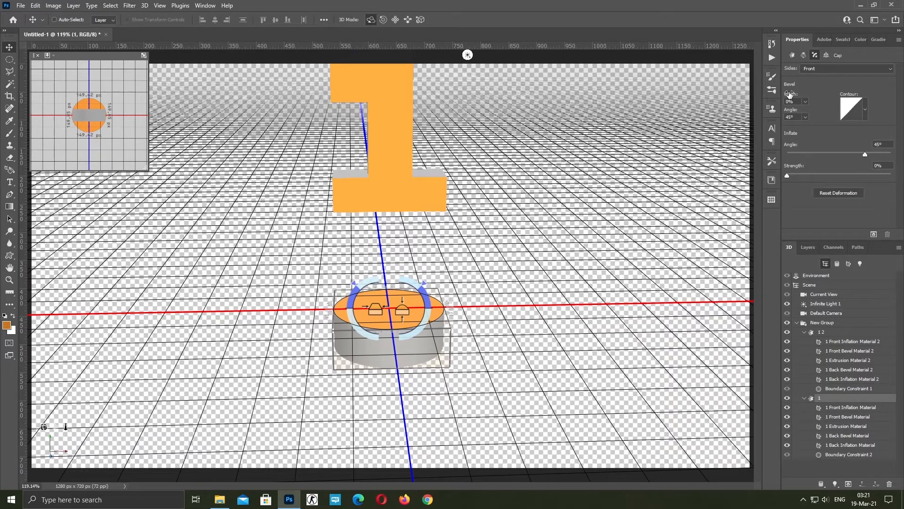
key(Up)
key(Up)
key(Up)
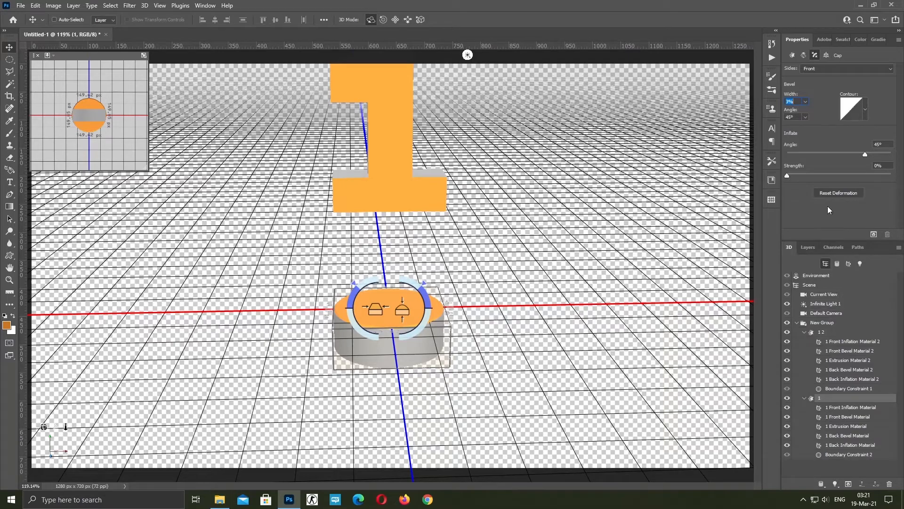
- Bevel the cap edges of the number 1 mesh and bring up its coordinates
click(810, 332)
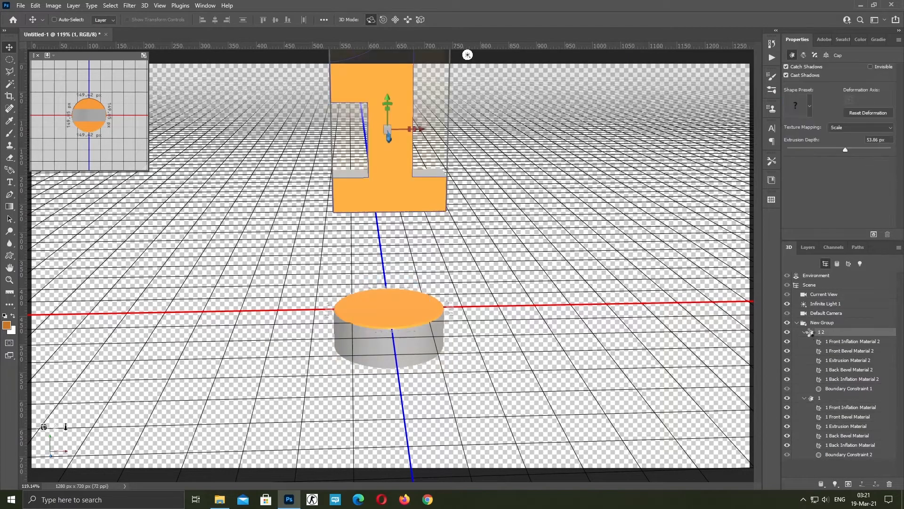
click(816, 55)
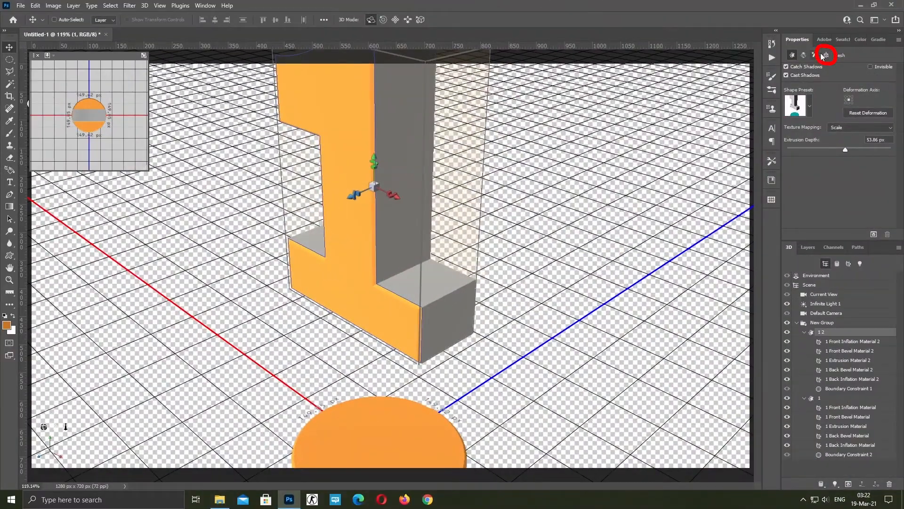
click(825, 55)
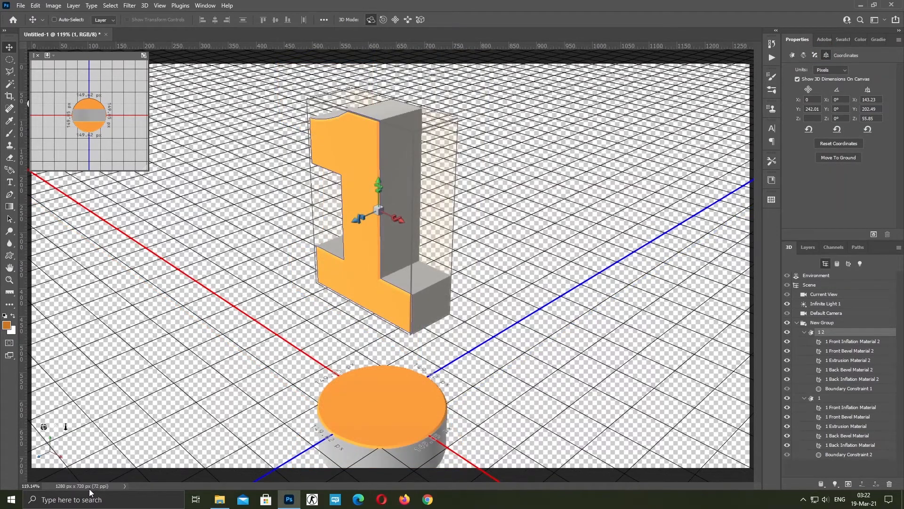
- Move the disc to the ground plane and set its Y position to -28.04 px so it sits below the ground
click(378, 401)
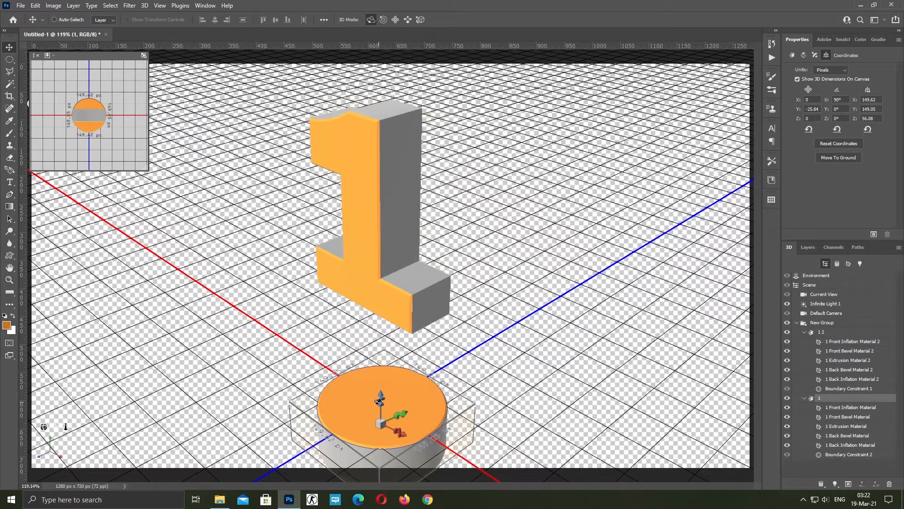
click(899, 248)
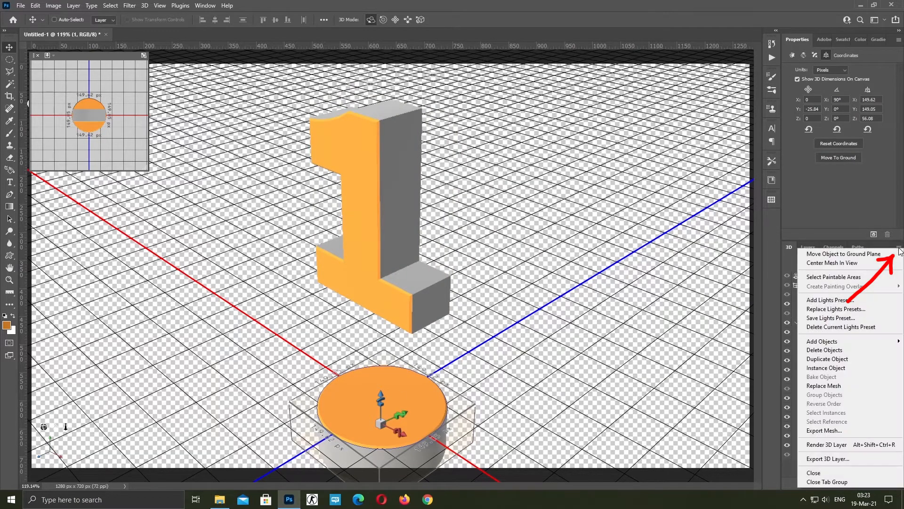
click(856, 255)
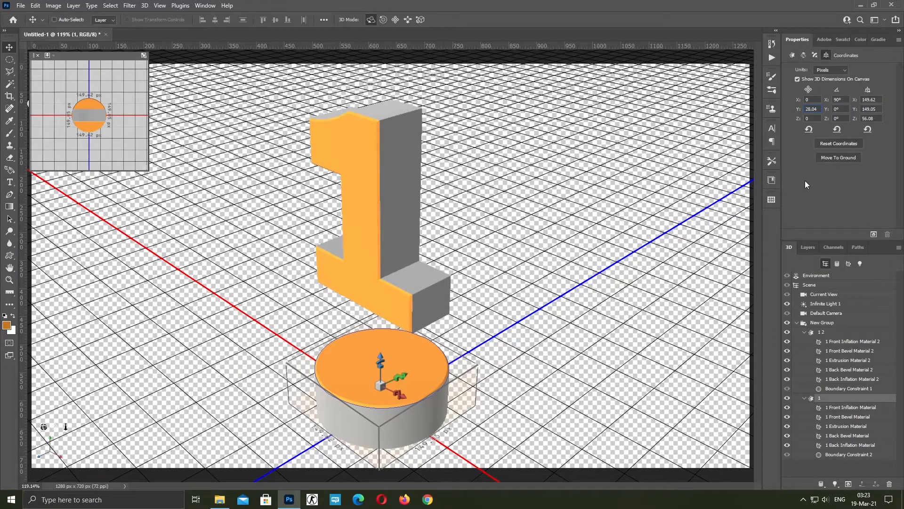
text(-)
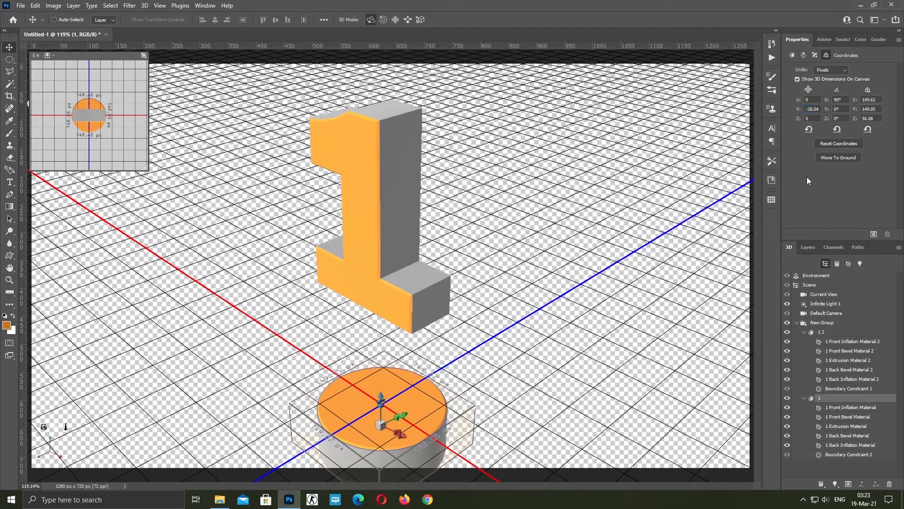
- Move the number 1 mesh to the ground plane so it rests on top of the disc
click(813, 334)
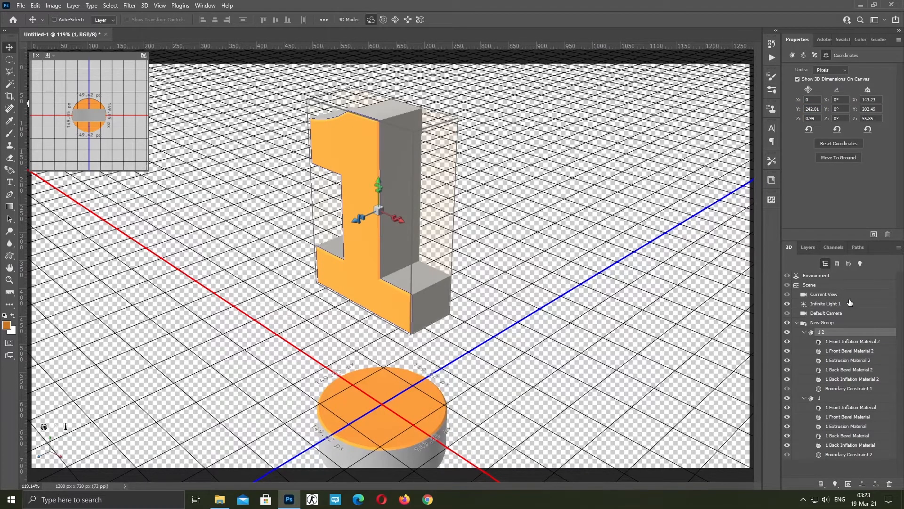
click(898, 247)
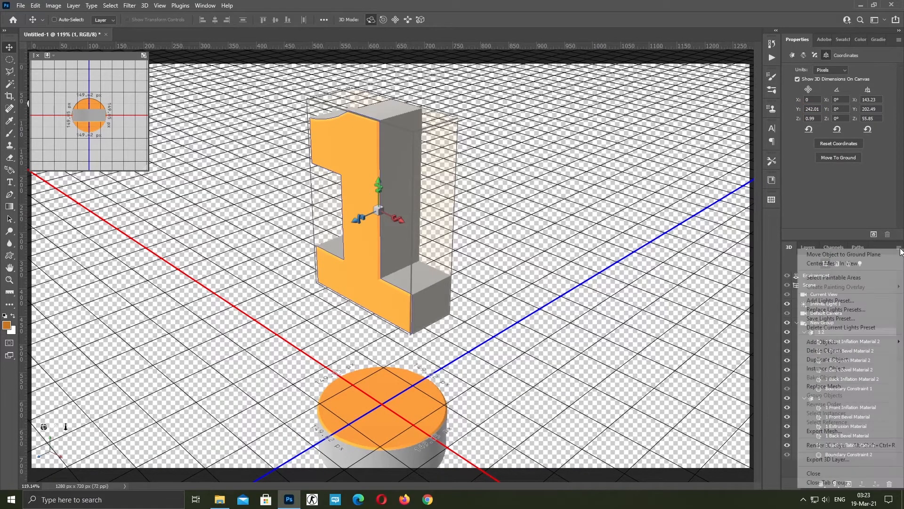
click(837, 254)
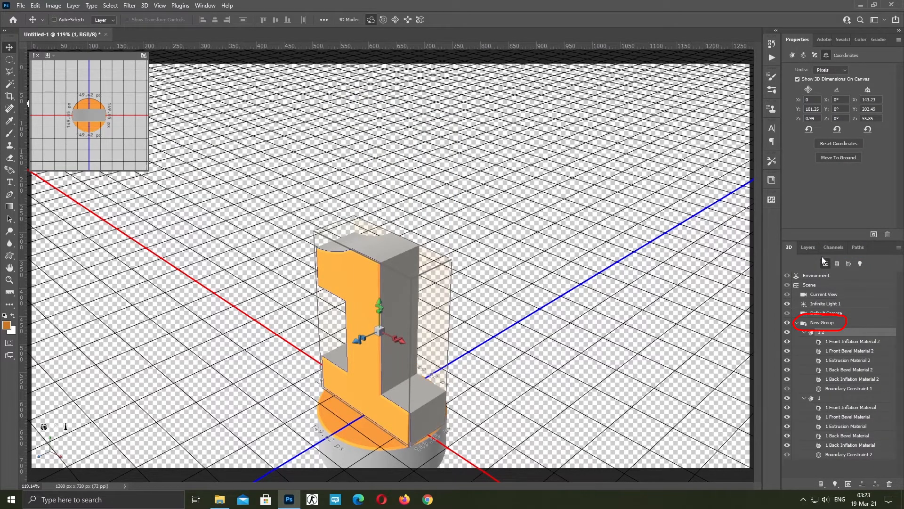
- Move the whole group of number and disc up to the ground plane
click(803, 324)
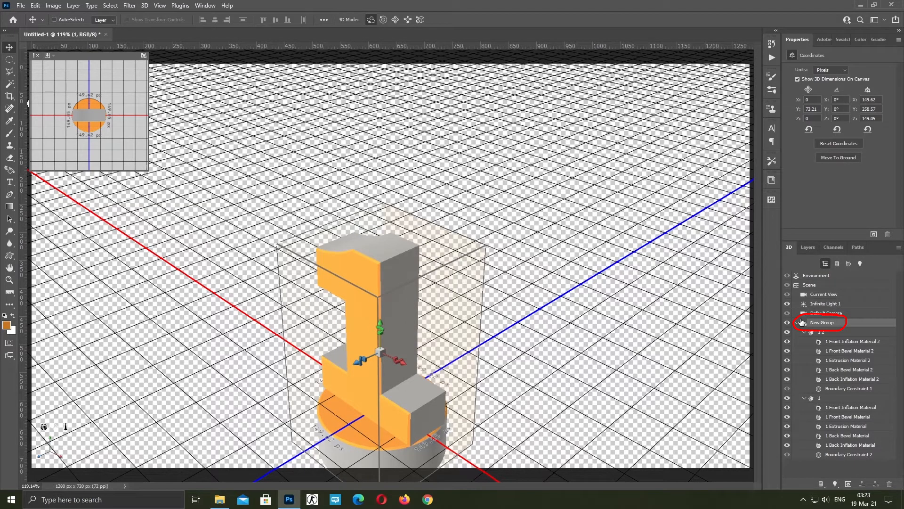
click(899, 250)
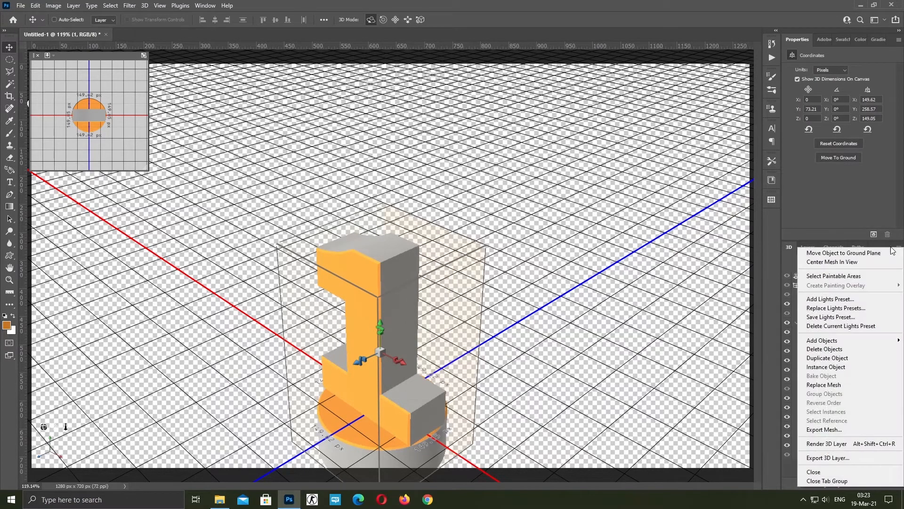
click(858, 253)
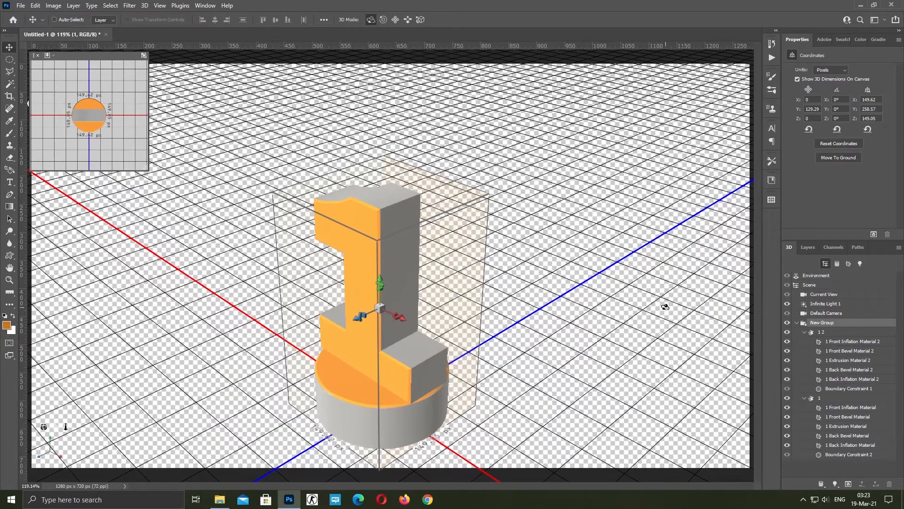
- Apply the light orange material preset to the number 1's front inflation, front bevel and extrusion materials
scroll(43, 428, up, 4)
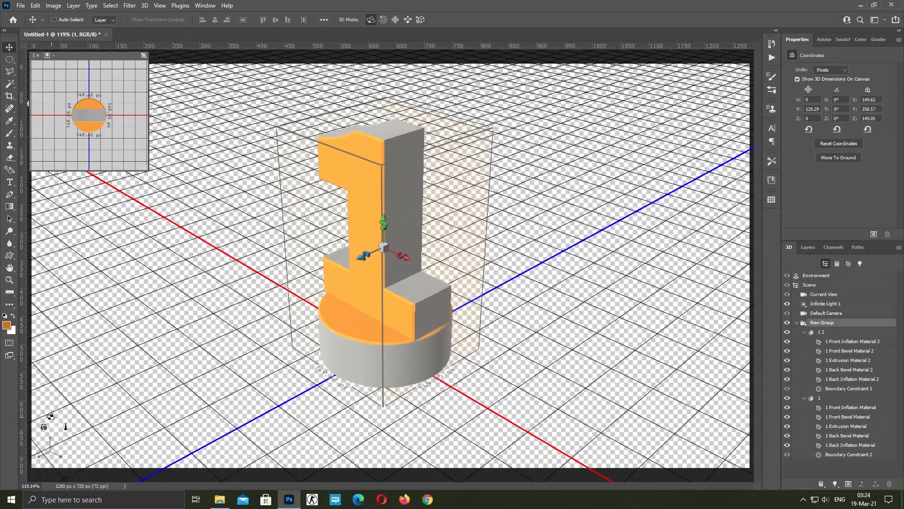
scroll(44, 427, up, 2)
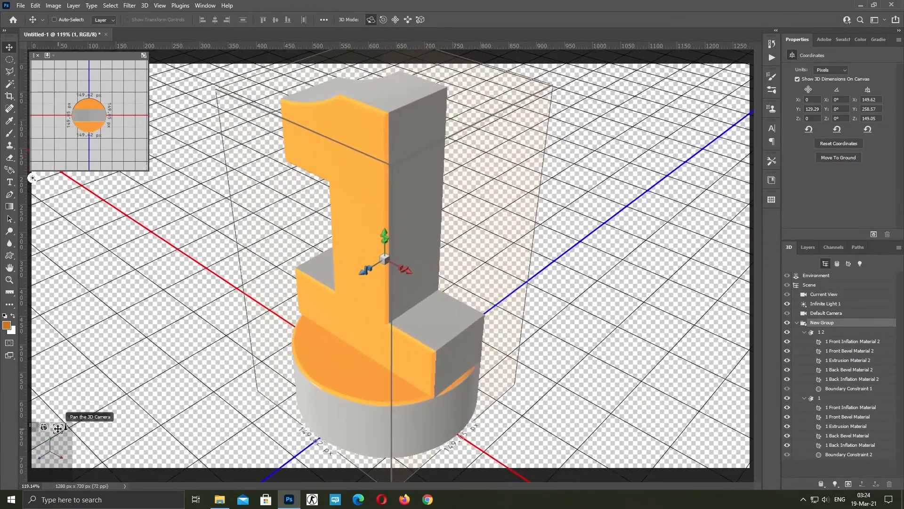
scroll(43, 425, up, 1)
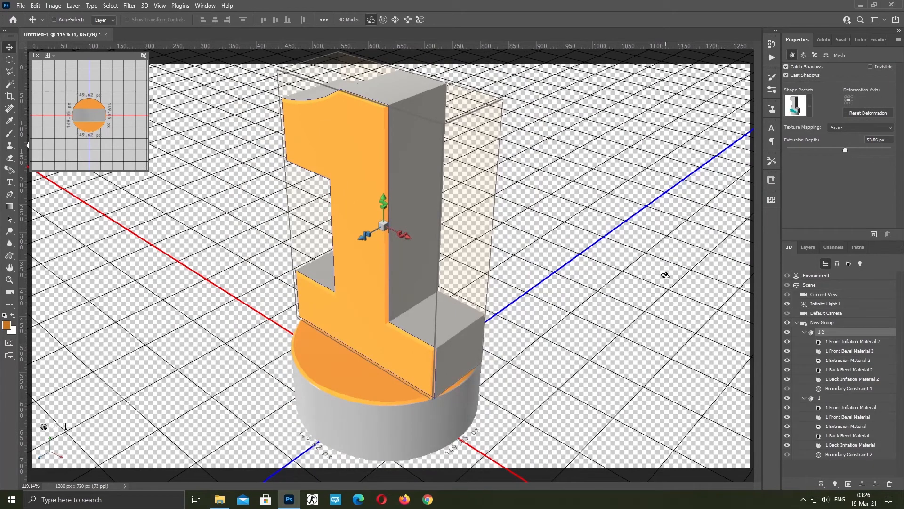
click(850, 343)
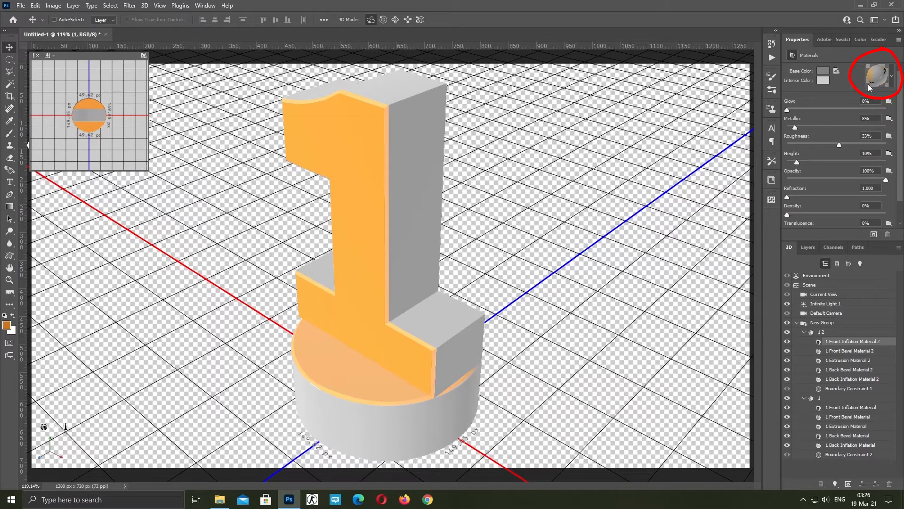
click(893, 80)
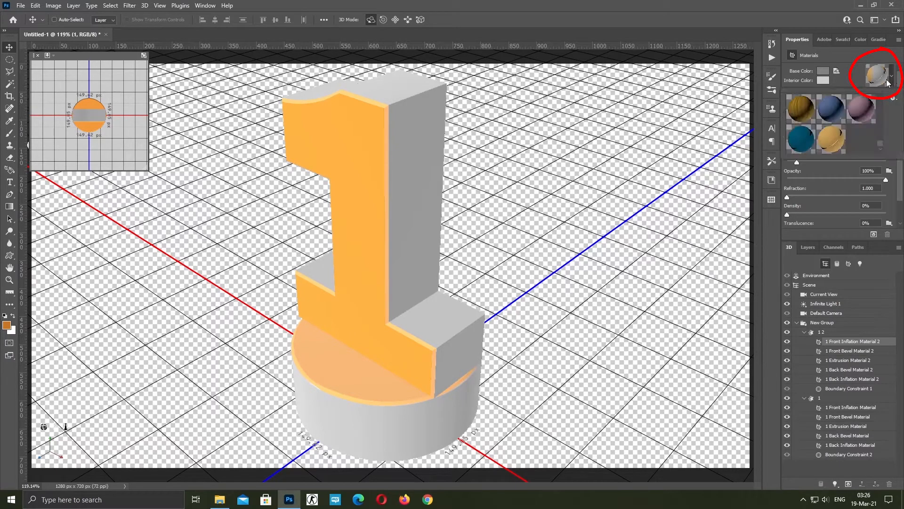
click(832, 140)
click(844, 352)
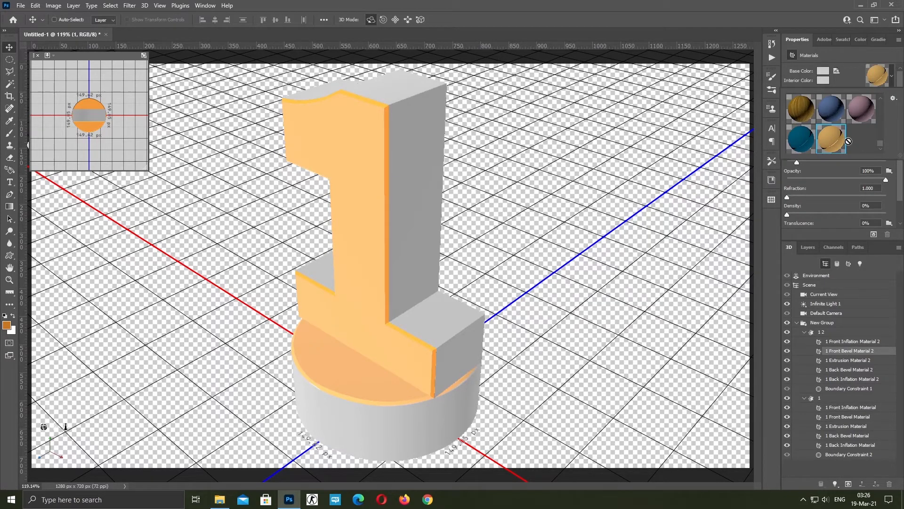
click(836, 361)
click(828, 141)
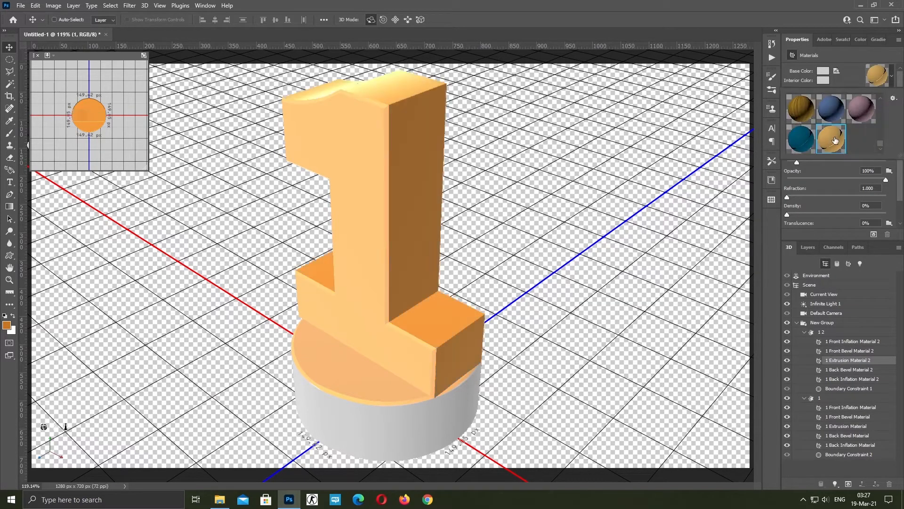
- Apply the same light orange material preset to the disc's front inflation, front bevel and extrusion materials
click(843, 408)
click(893, 81)
click(830, 139)
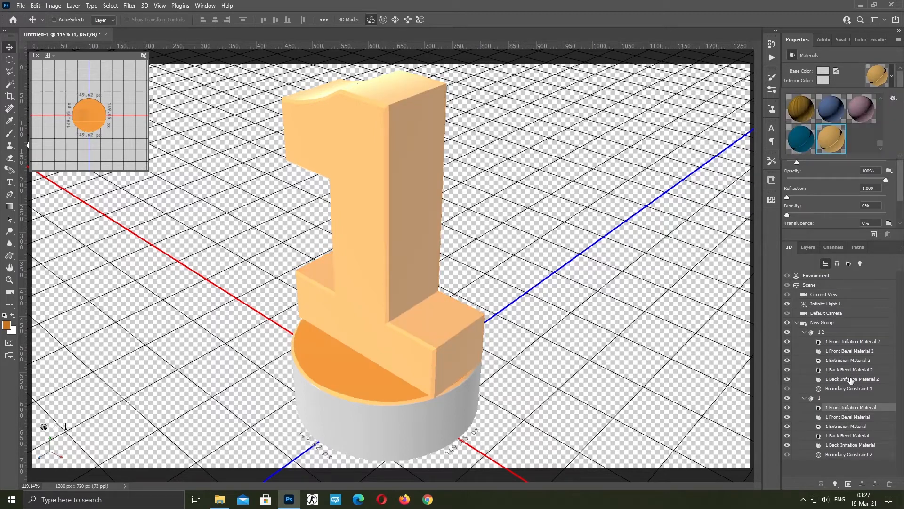
click(846, 417)
click(892, 83)
click(831, 139)
click(845, 427)
click(891, 83)
click(830, 139)
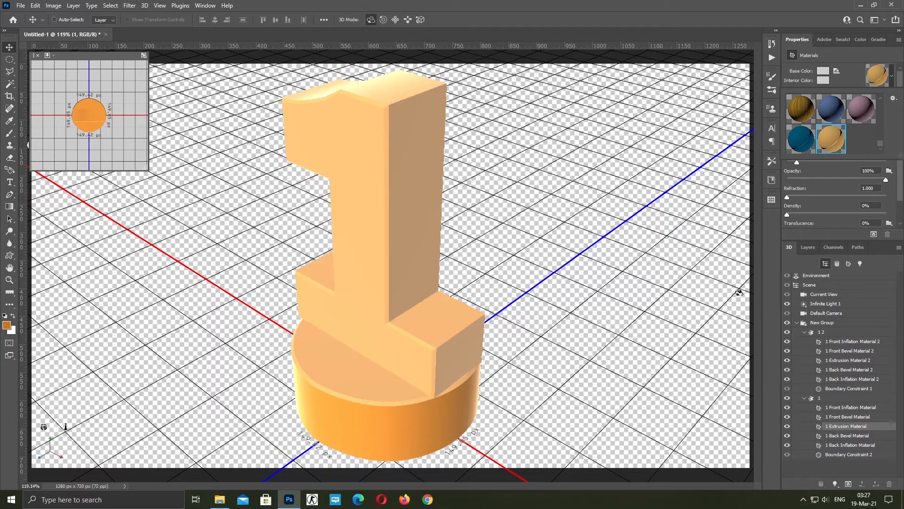
- Turn off the environment's IBL and redirect Infinite Light 1 so it shines from the upper right towards the model
click(816, 276)
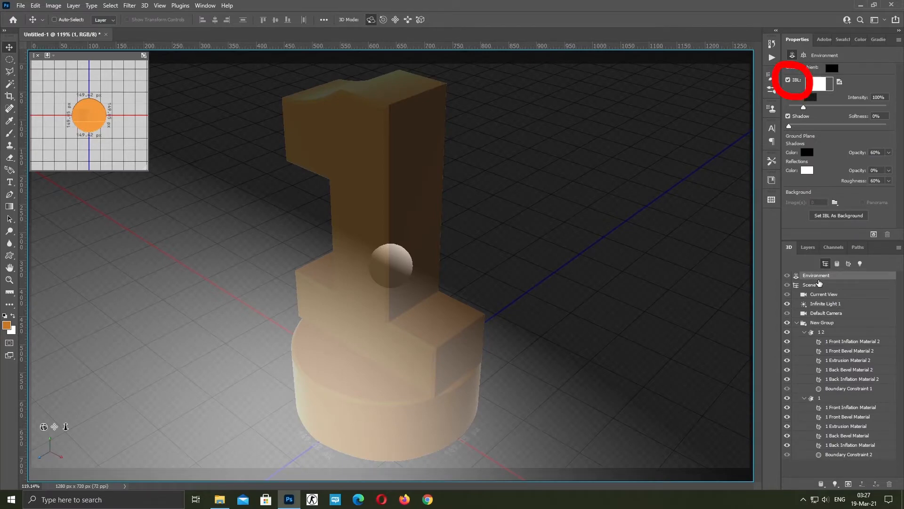
click(788, 80)
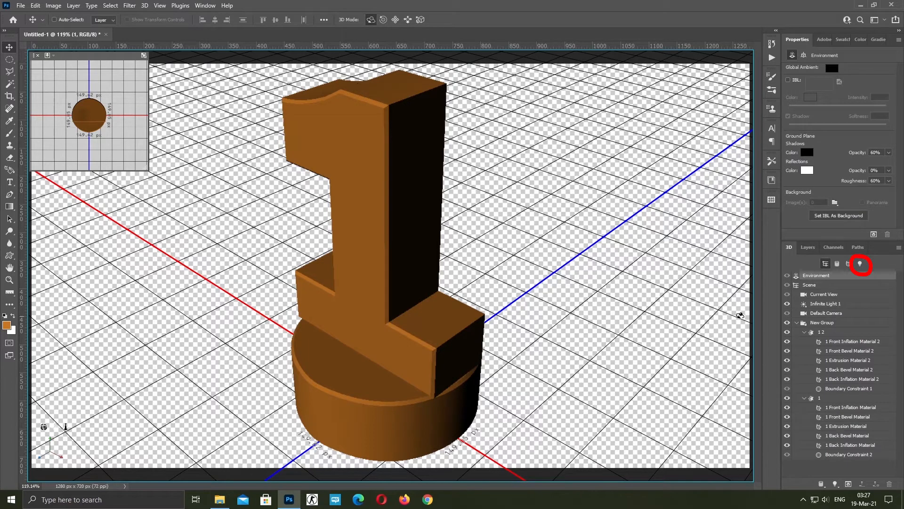
click(860, 265)
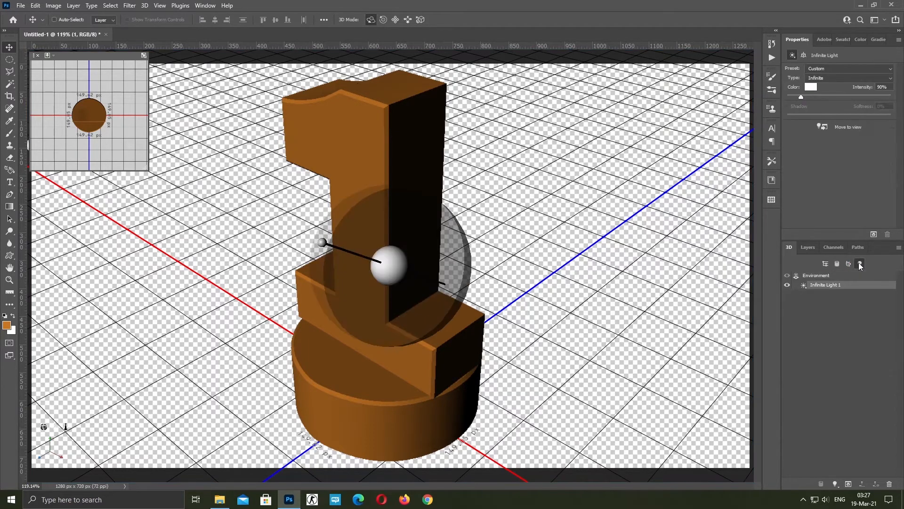
mouse_move(322, 242)
mouse_down()
mouse_move(418, 244)
mouse_move(412, 252)
mouse_up()
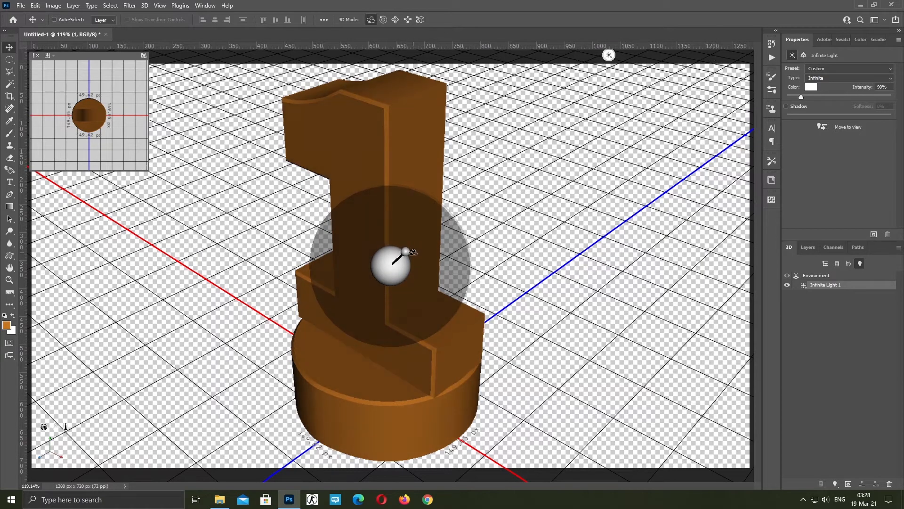
- Set glow, metallic and roughness of the number 1's front inflation material to 20% each
click(825, 265)
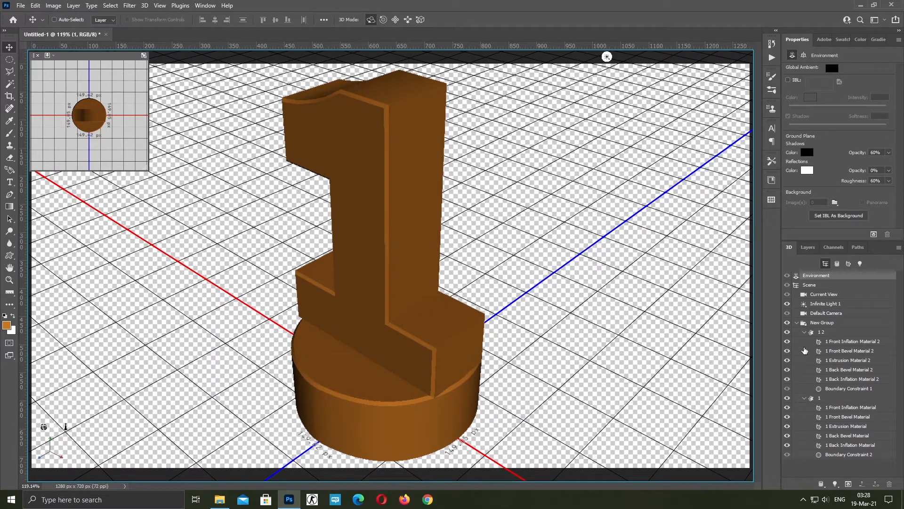
click(832, 342)
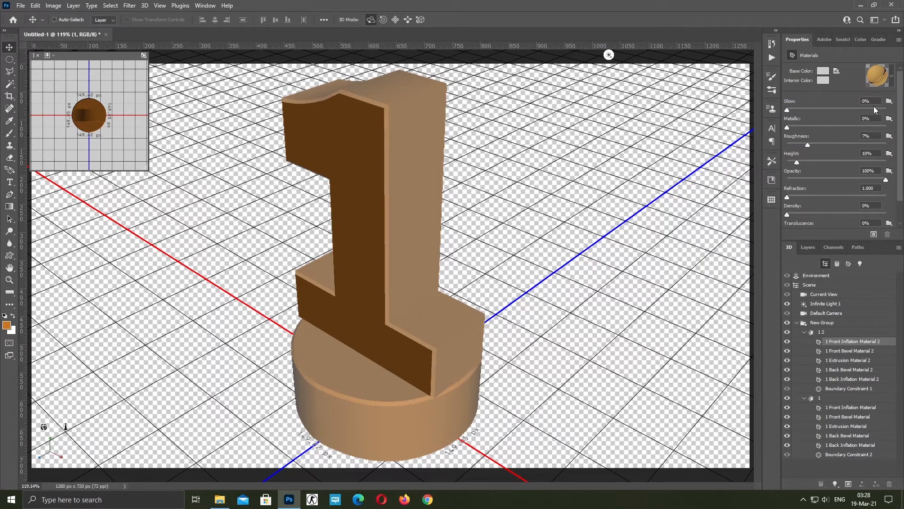
click(863, 101)
text(20)
key(Tab)
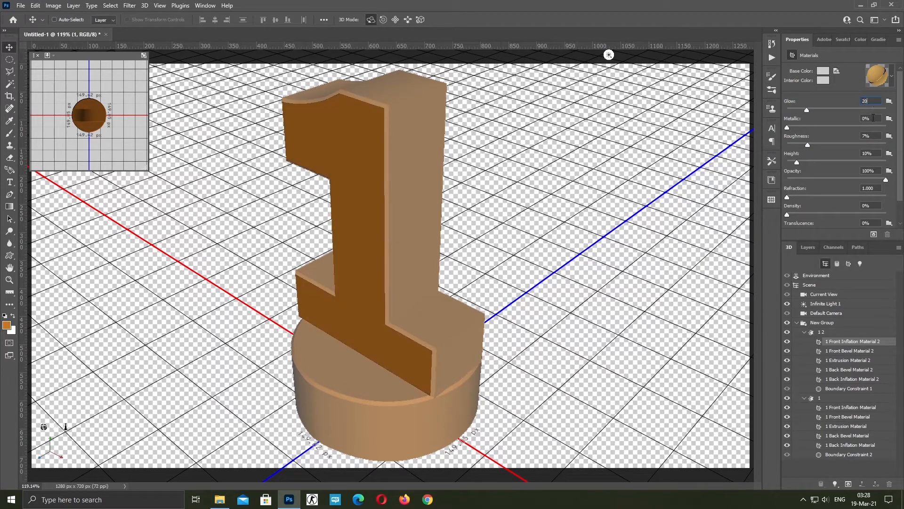
text(20)
text(20)
key(Return)
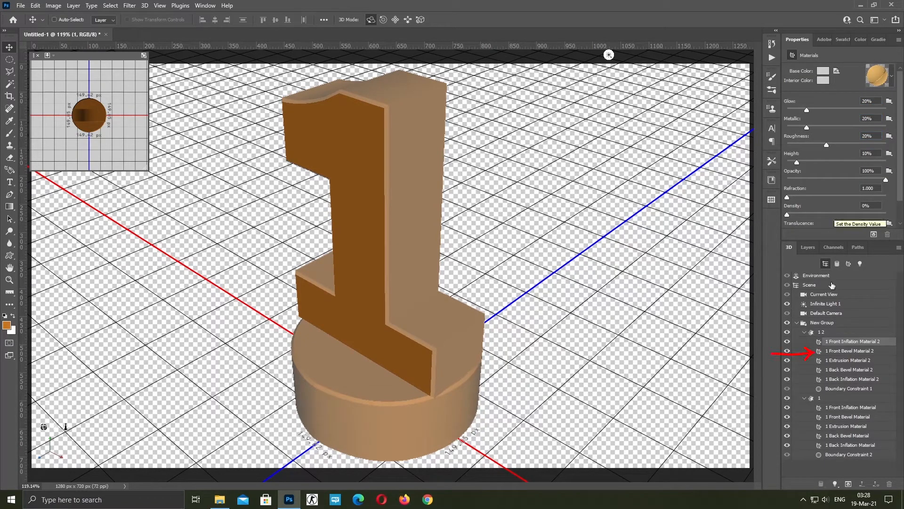
- Set glow and metallic of the number 1's front bevel material to 20%
click(845, 351)
click(873, 100)
text(20)
key(Tab)
text(20)
key(Tab)
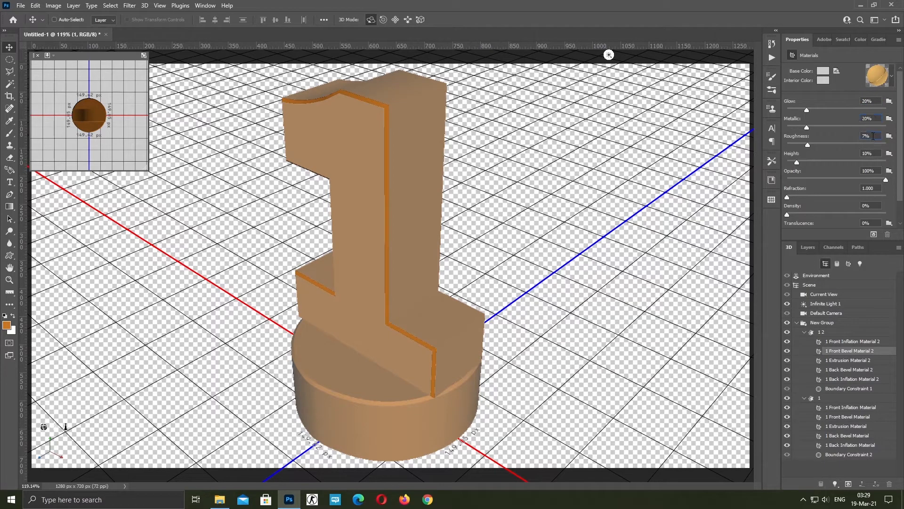
- Set glow, metallic and roughness of the number 1's extrusion material to 20% each
click(847, 360)
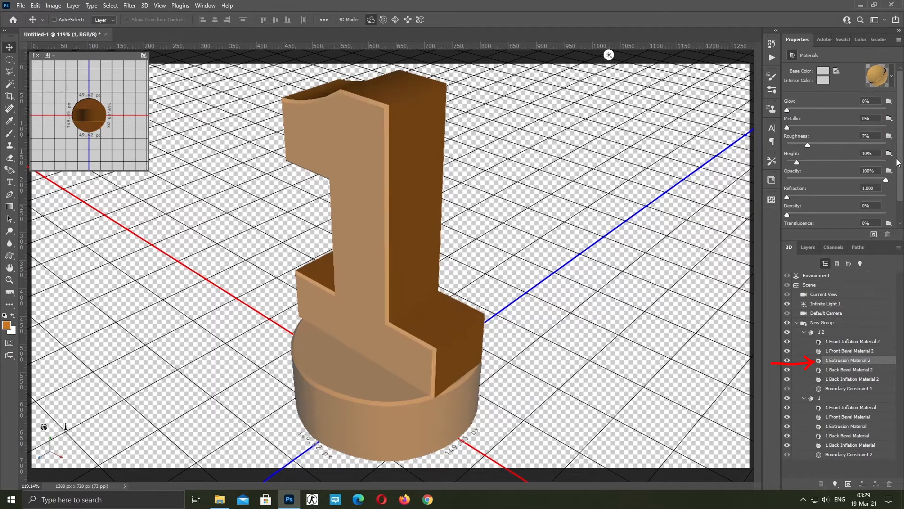
click(874, 117)
text(20)
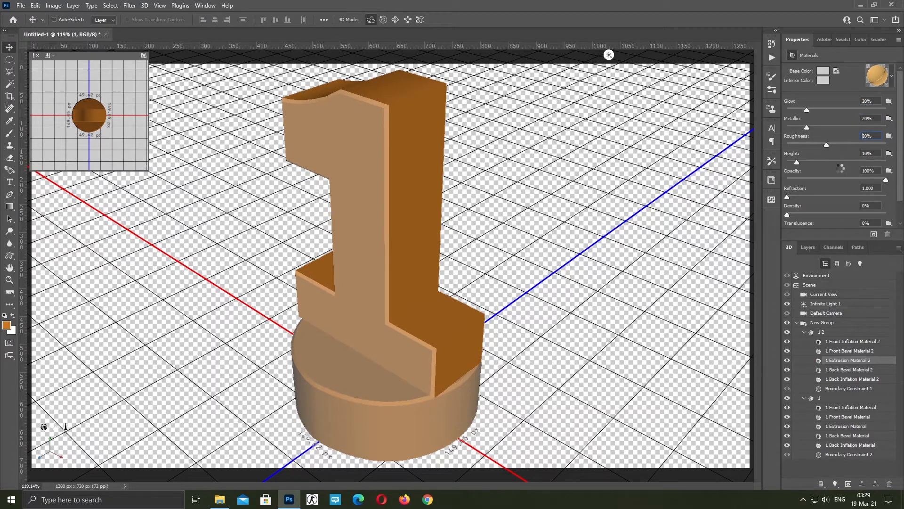
- Set glow, metallic and roughness of the disc's front inflation material to 20% each
click(852, 408)
text(20)
click(861, 118)
text(20)
key(Tab)
text(20)
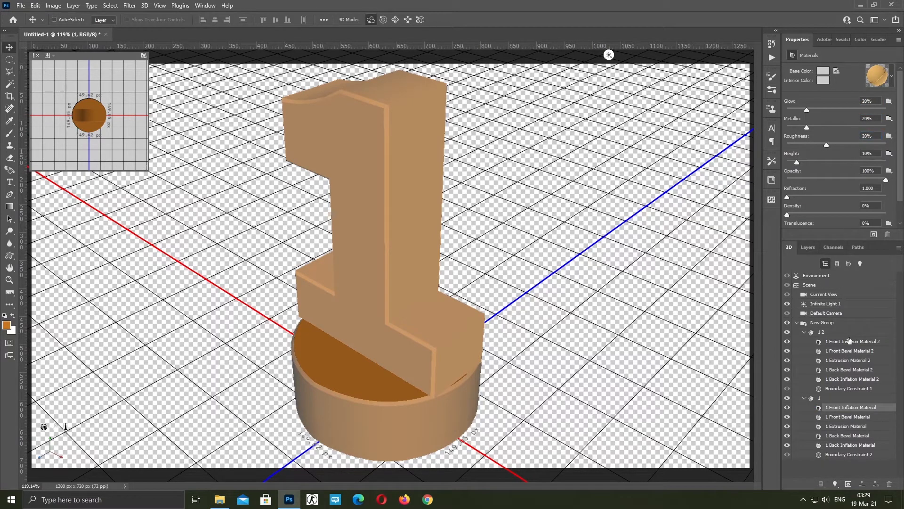
- Set glow, metallic and roughness of the disc's front bevel material to 20% each
click(848, 416)
click(861, 101)
text(20)
key(Tab)
text(20)
key(Tab)
text(20)
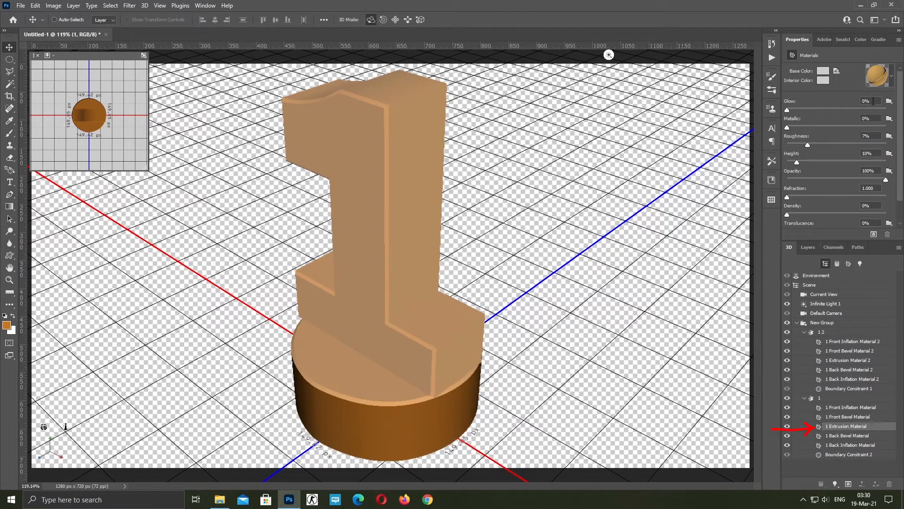
- Set glow, metallic and roughness of the disc's extrusion material to 20% each
click(873, 101)
text(20)
key(Tab)
text(20)
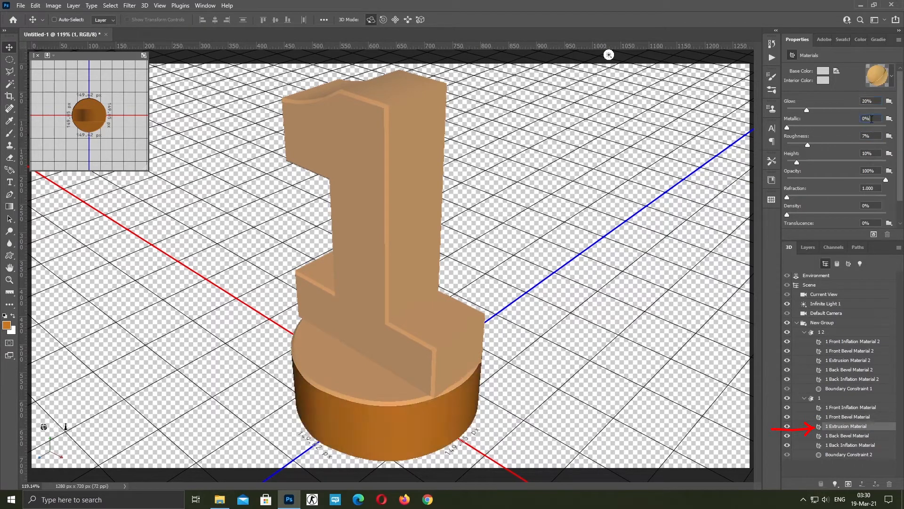
click(875, 137)
text(20)
key(Return)
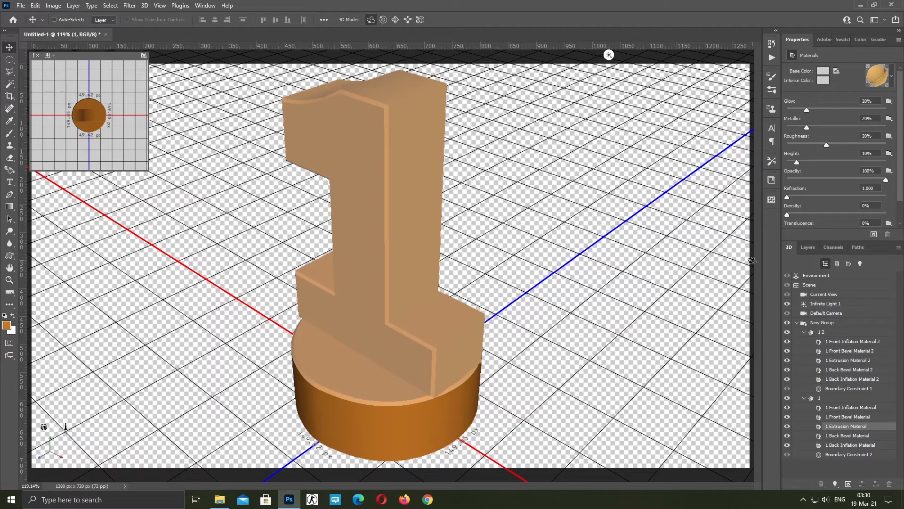
- Scale the disc up uniformly to about 191 px wide beneath the number 1
click(593, 262)
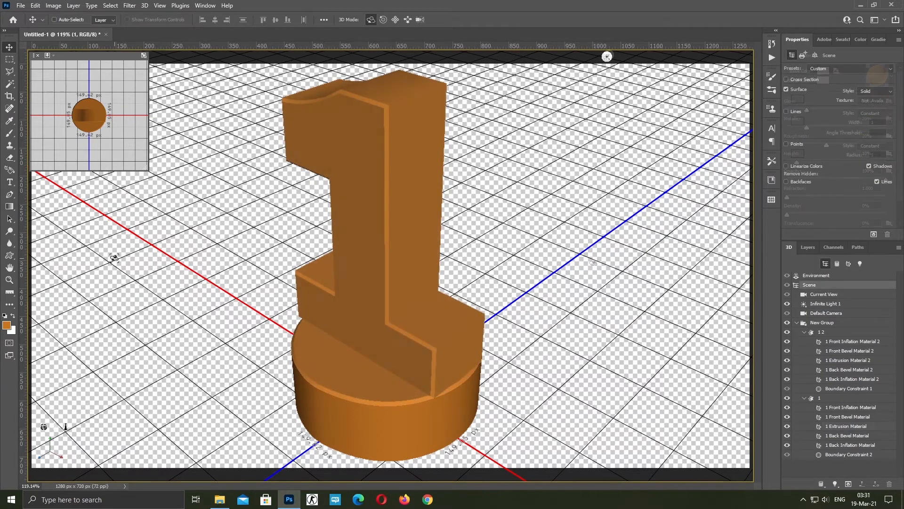
click(371, 388)
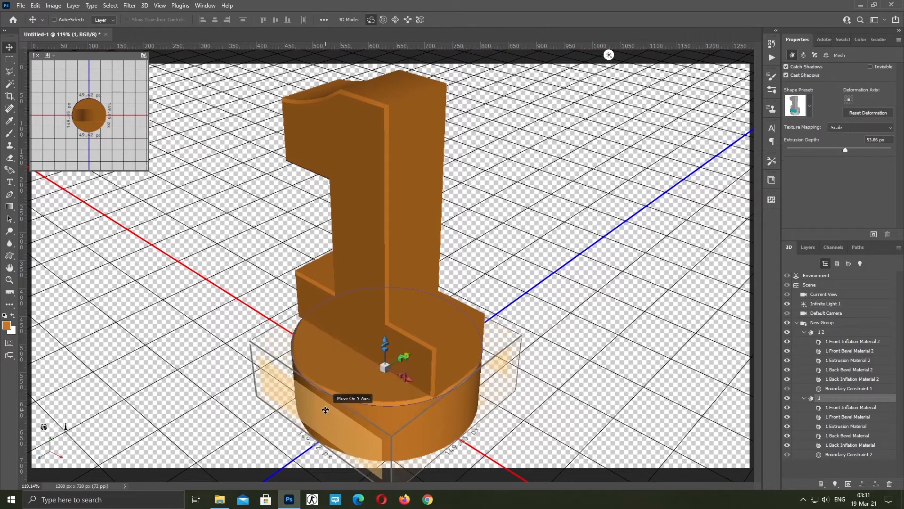
drag(385, 367, 384, 331)
click(345, 398)
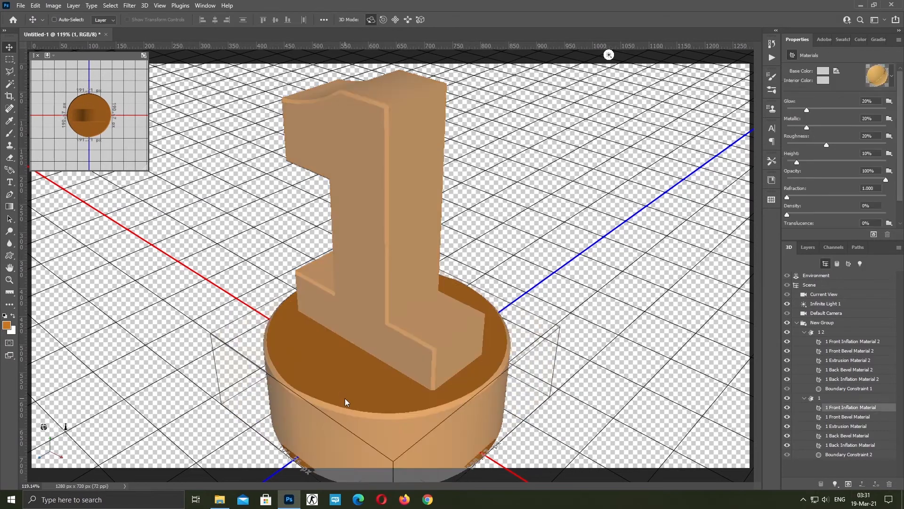
- Reduce the disc's extrusion depth to about 33.9 px
click(811, 399)
drag(846, 151, 842, 151)
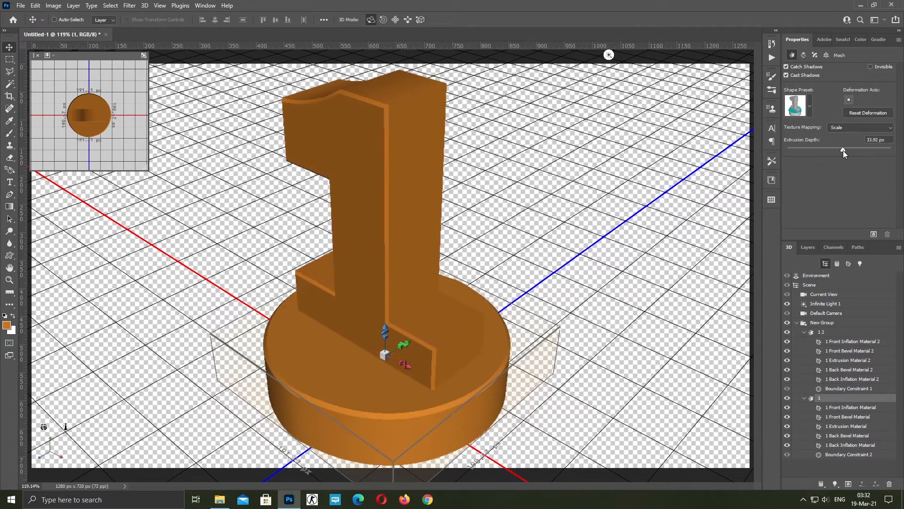
key(Return)
- Move the disc to the ground plane and set its Y position to -23.08 px
click(899, 248)
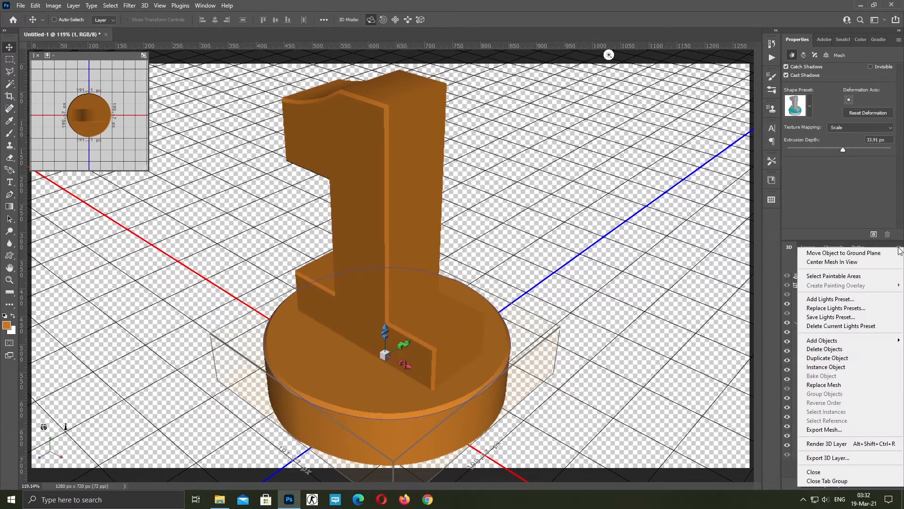
click(872, 253)
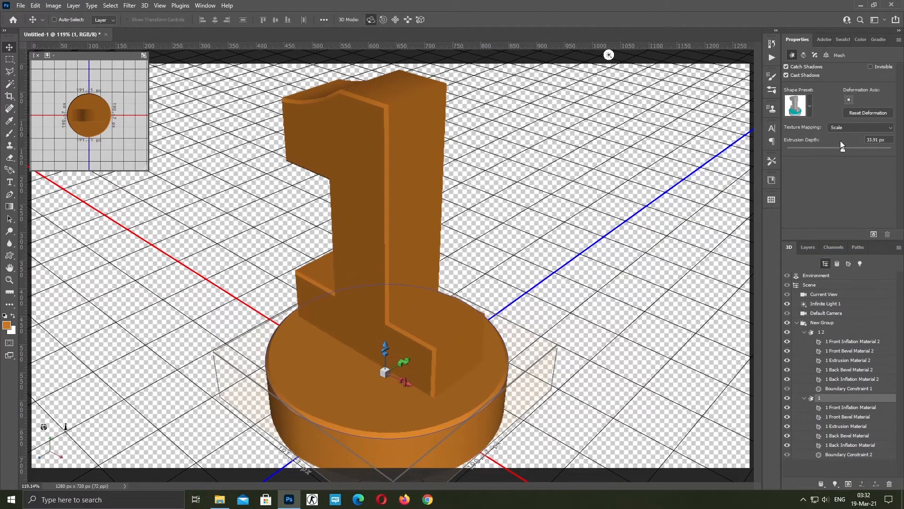
click(825, 56)
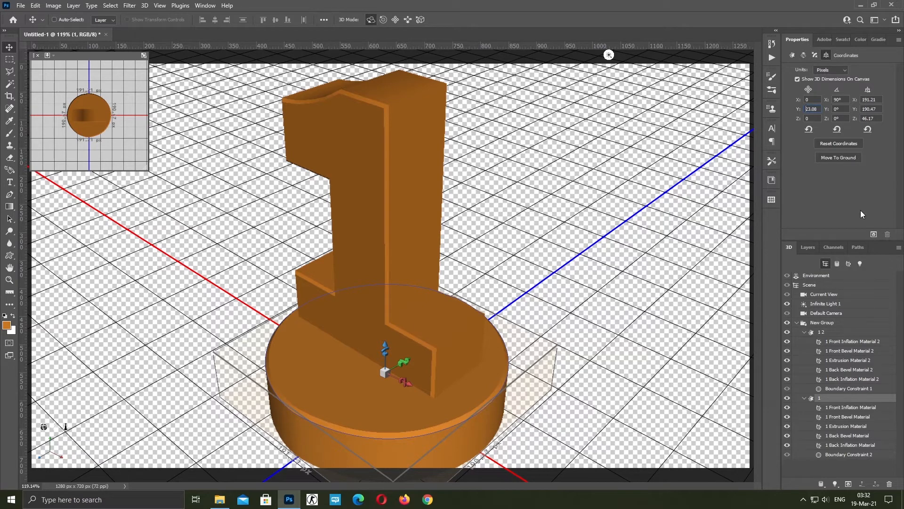
text(-)
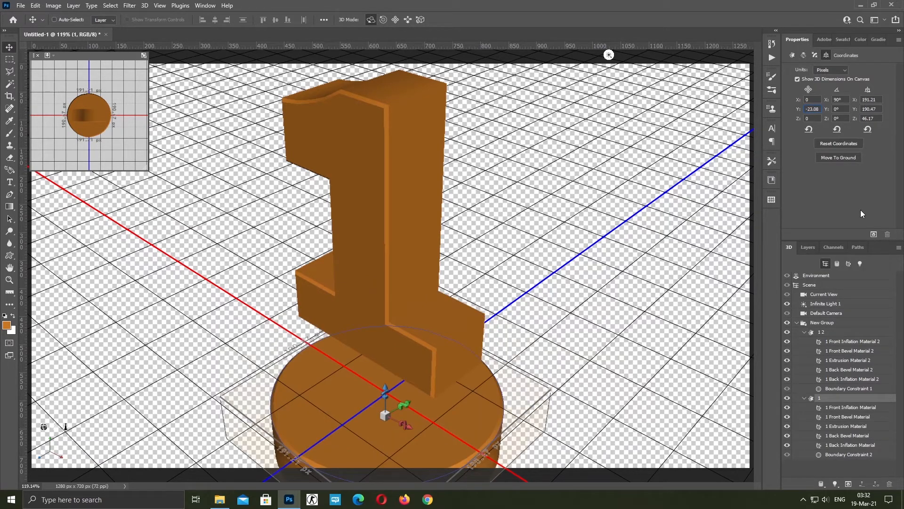
- Move the number 1 mesh down to the ground plane so it stands on the disc
click(814, 332)
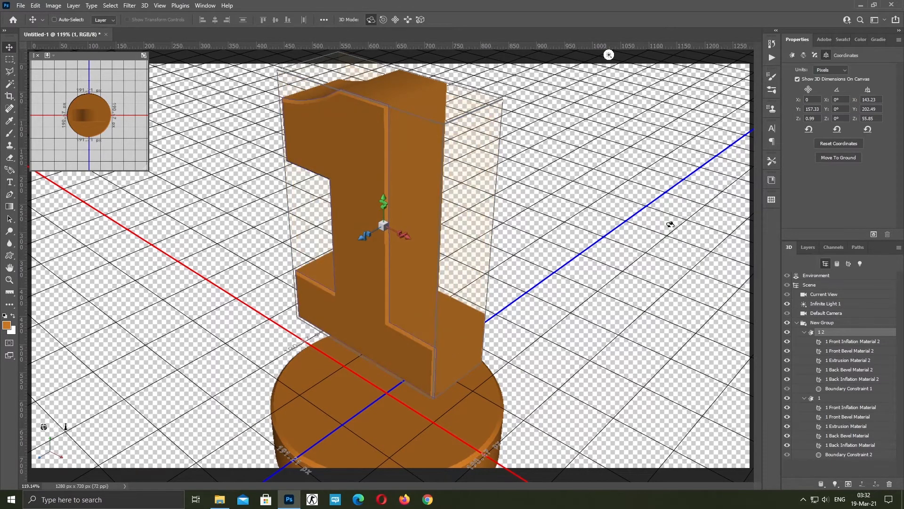
click(899, 247)
click(853, 250)
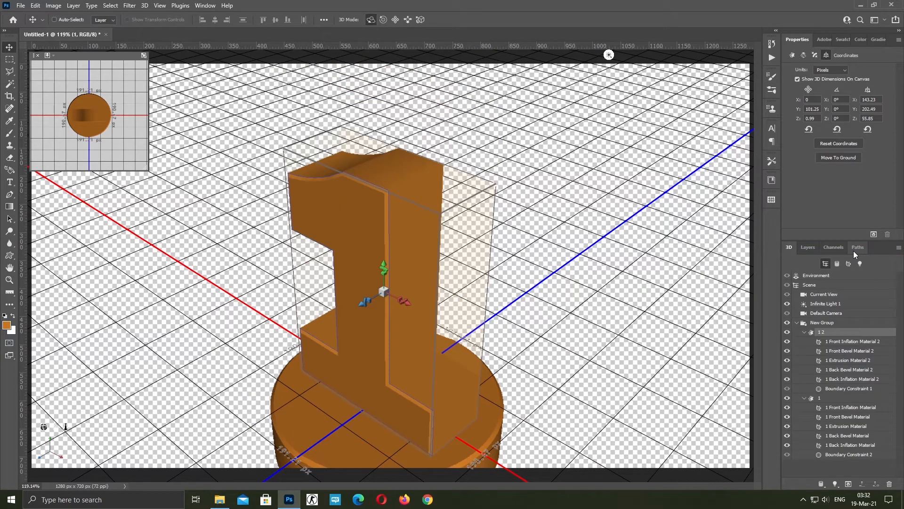
- Move the whole group of number and disc to the ground plane and frame it fully within the canvas
click(805, 324)
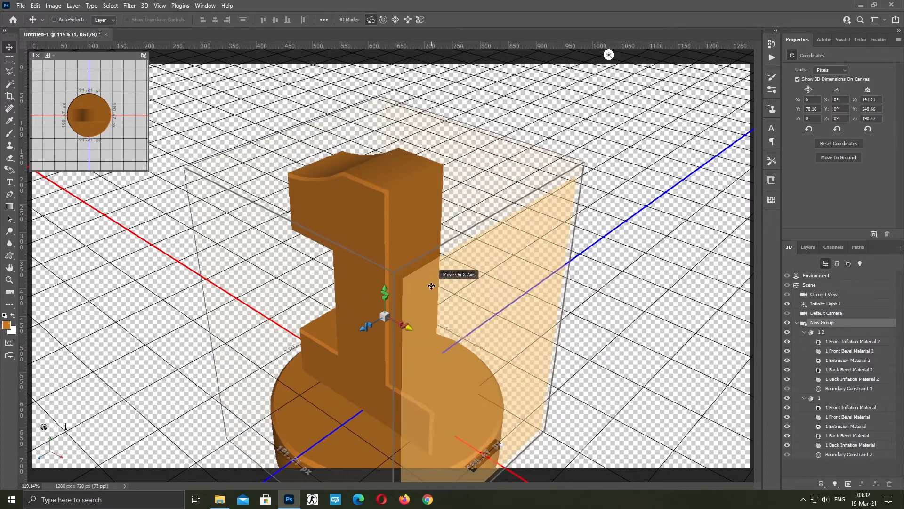
click(898, 247)
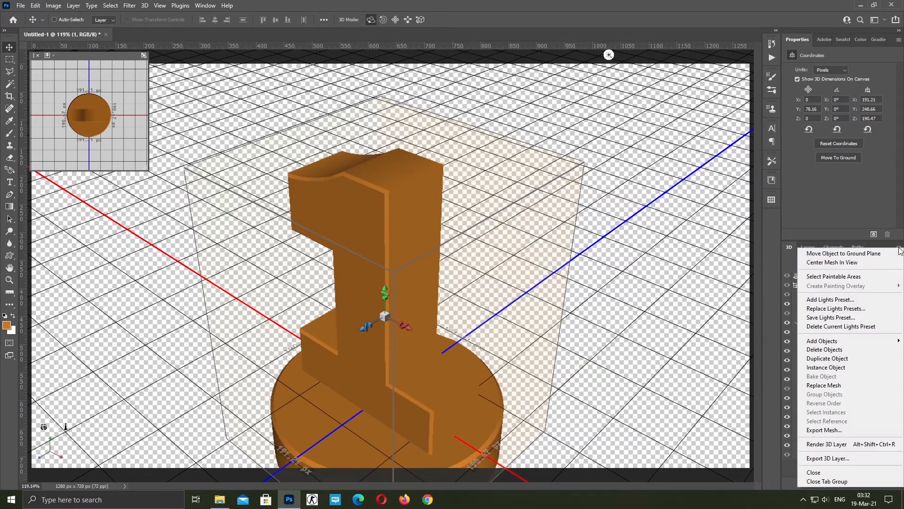
click(834, 256)
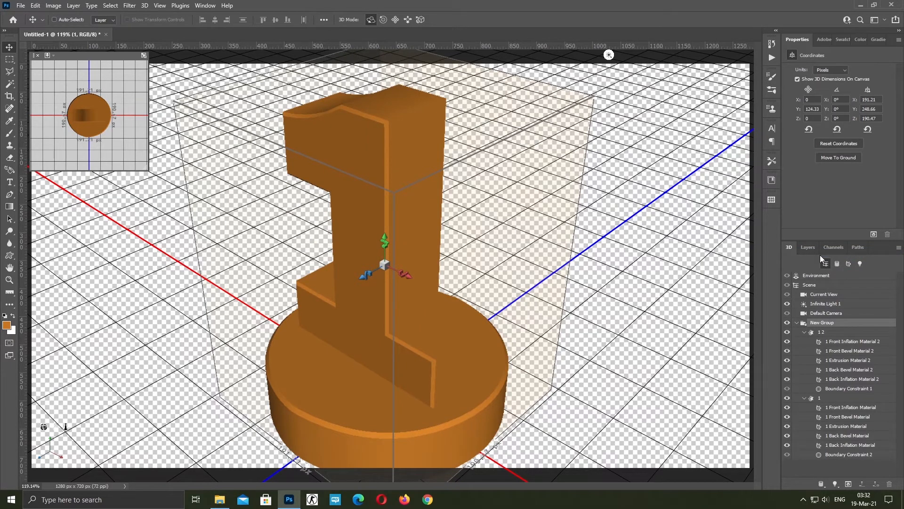
mouse_move(44, 426)
mouse_down()
mouse_move(45, 435)
mouse_move(44, 425)
mouse_up()
drag(46, 428, 65, 425)
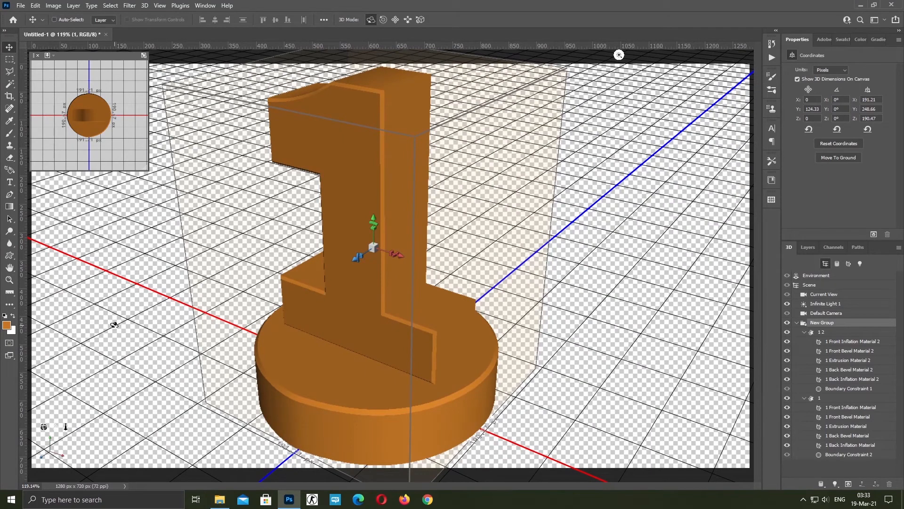
- Test-render a rectangular area around the number's front foot, and render the whole 3D layer with the selection cleared
click(9, 60)
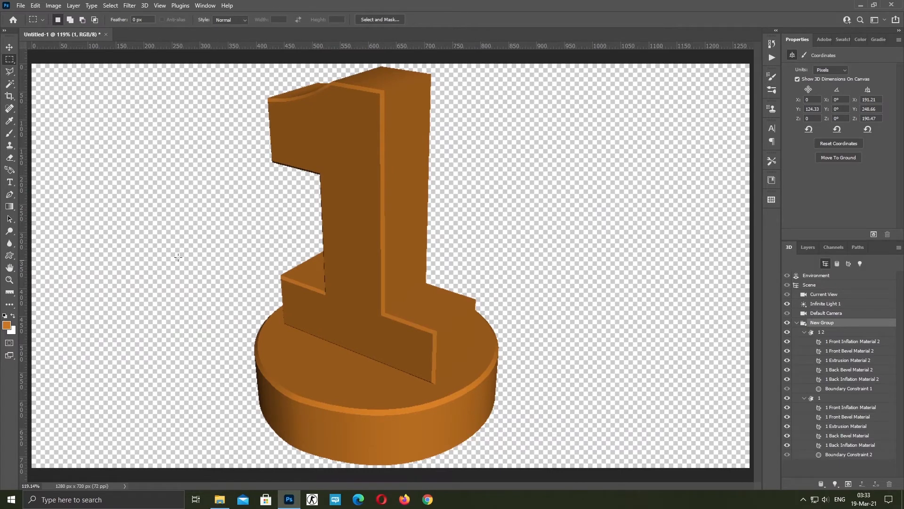
drag(369, 344, 465, 417)
click(874, 234)
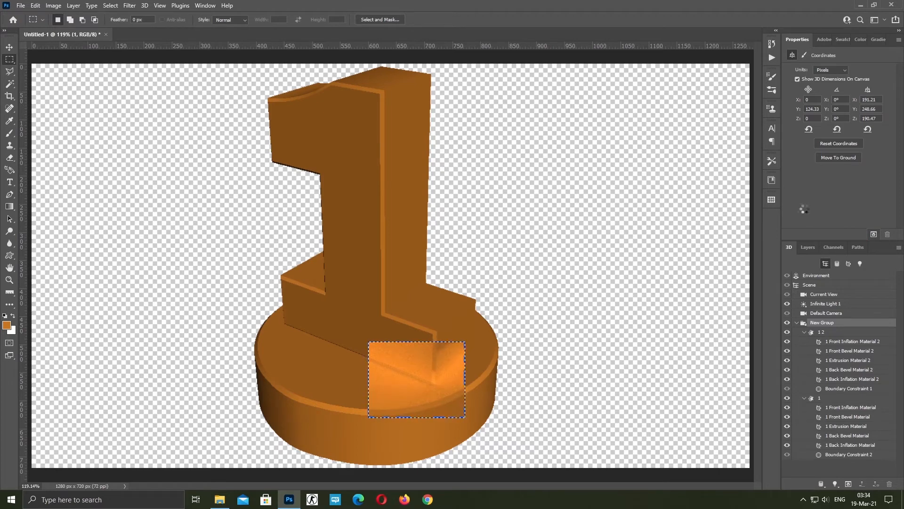
key(Escape)
key(ctrl+d)
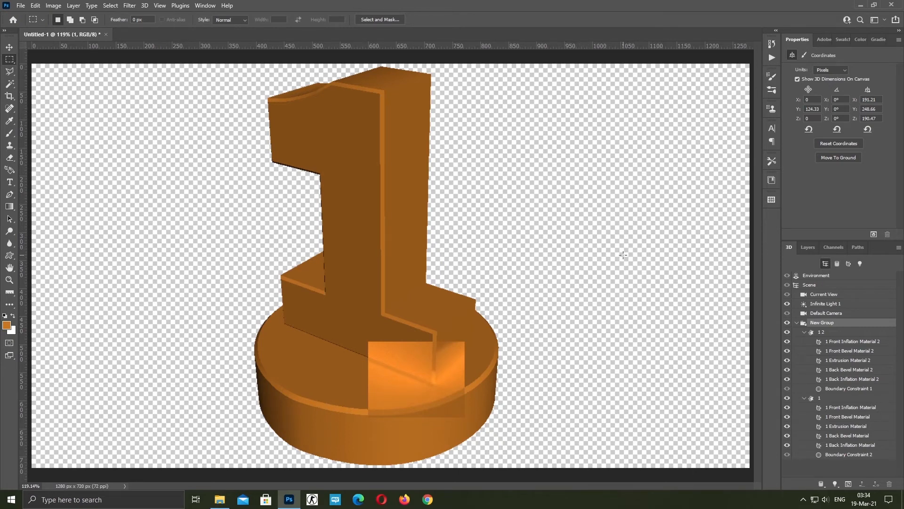
click(873, 234)
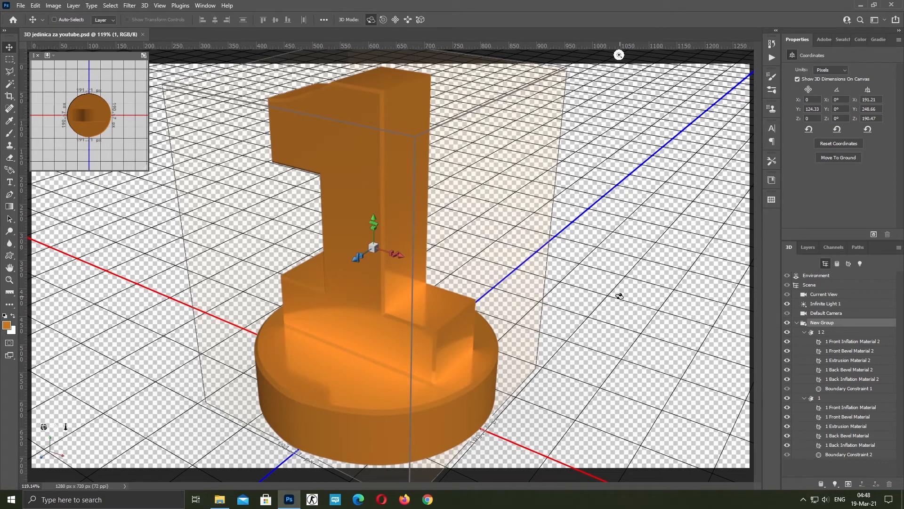
- Add a new layer beneath the 3D layer and fill it with the white background colour
click(808, 247)
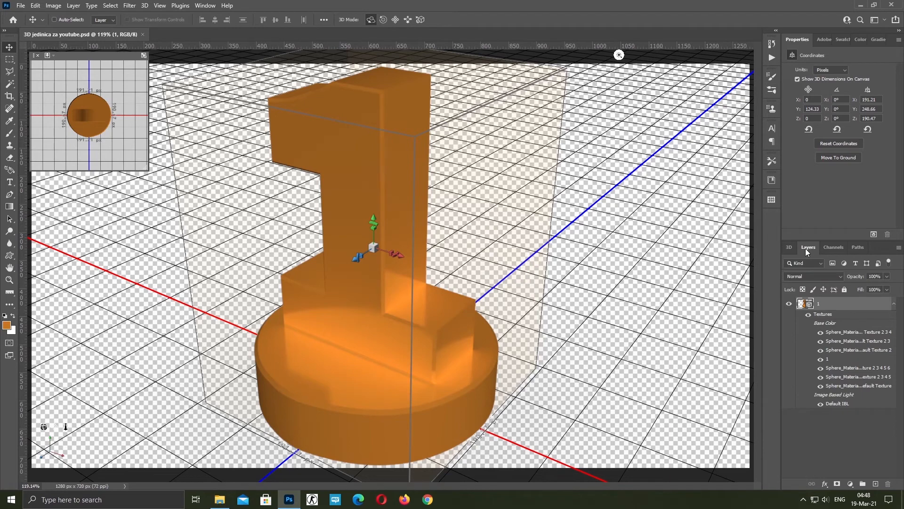
click(875, 485)
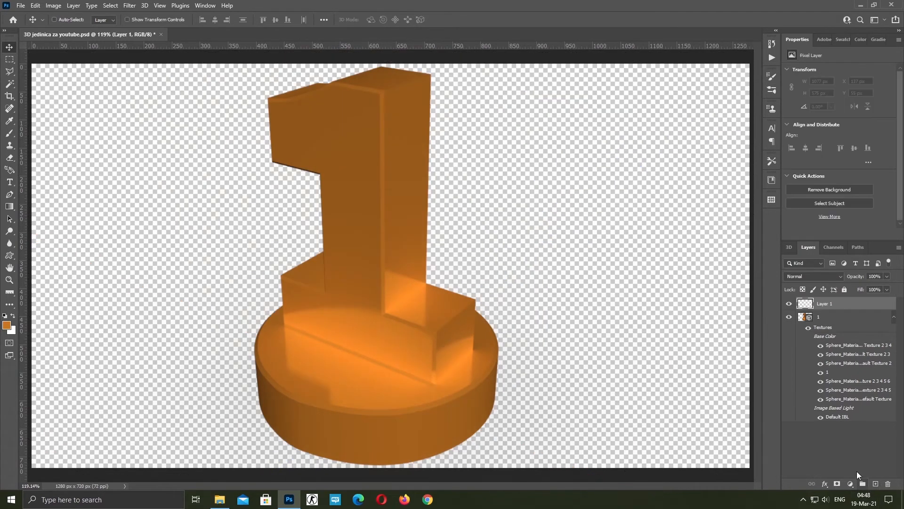
drag(847, 305, 839, 443)
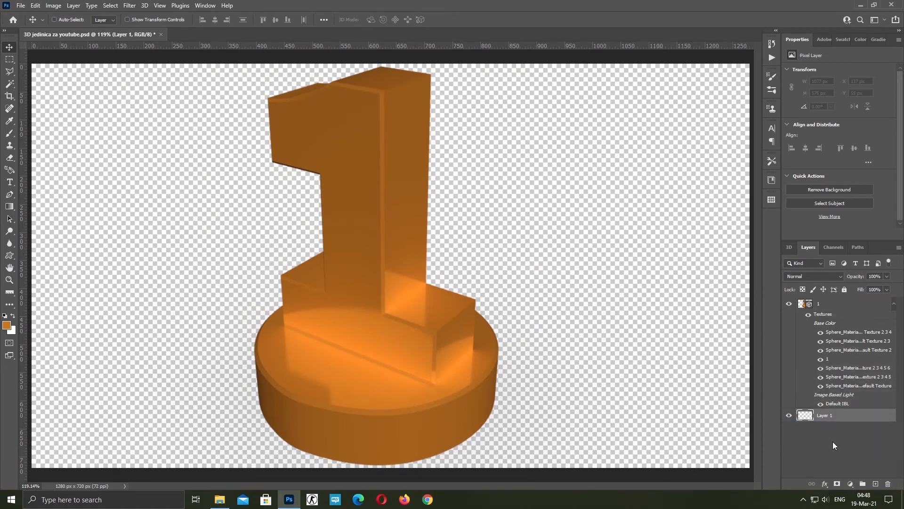
key(ctrl+BackSpace)
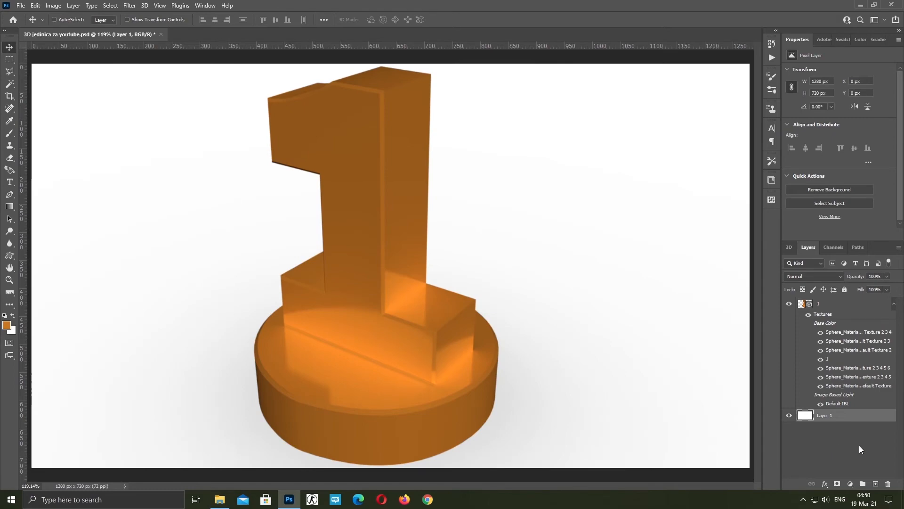
- Rasterize the 3D layer of the number and disc into a regular pixel layer
click(846, 303)
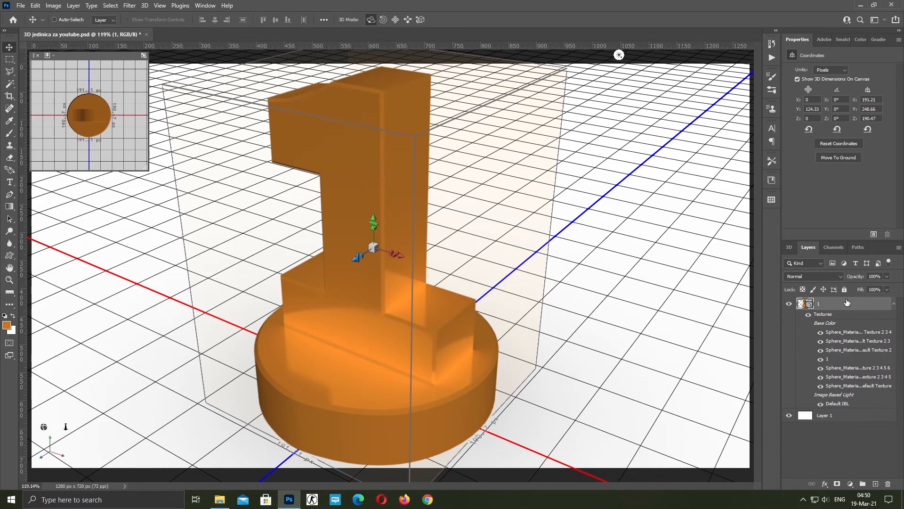
right_click(845, 306)
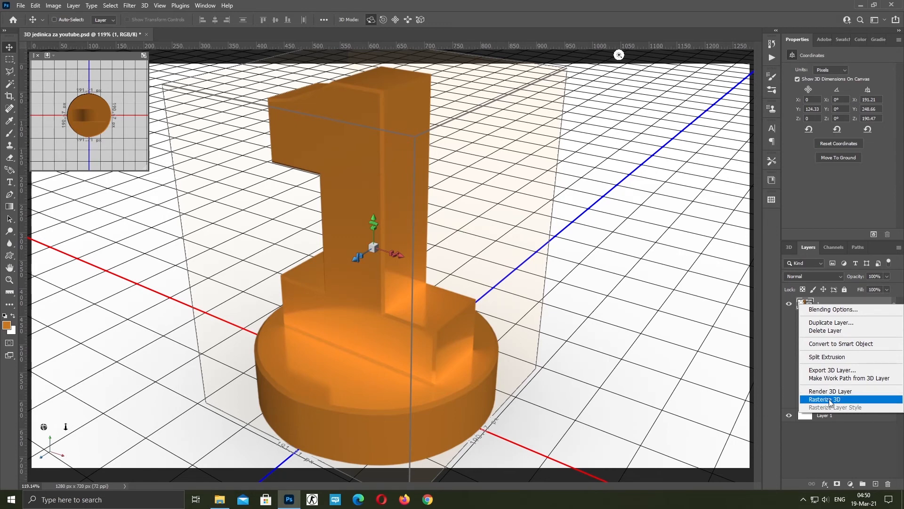
click(852, 398)
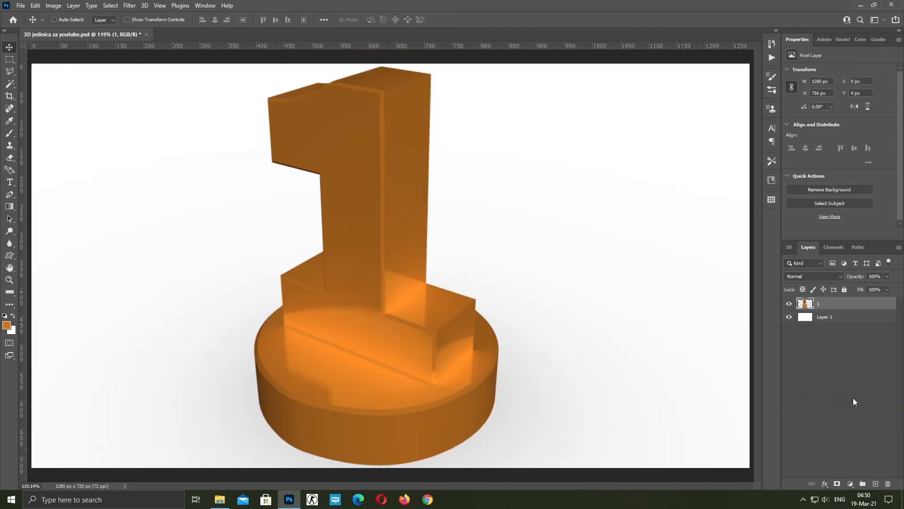